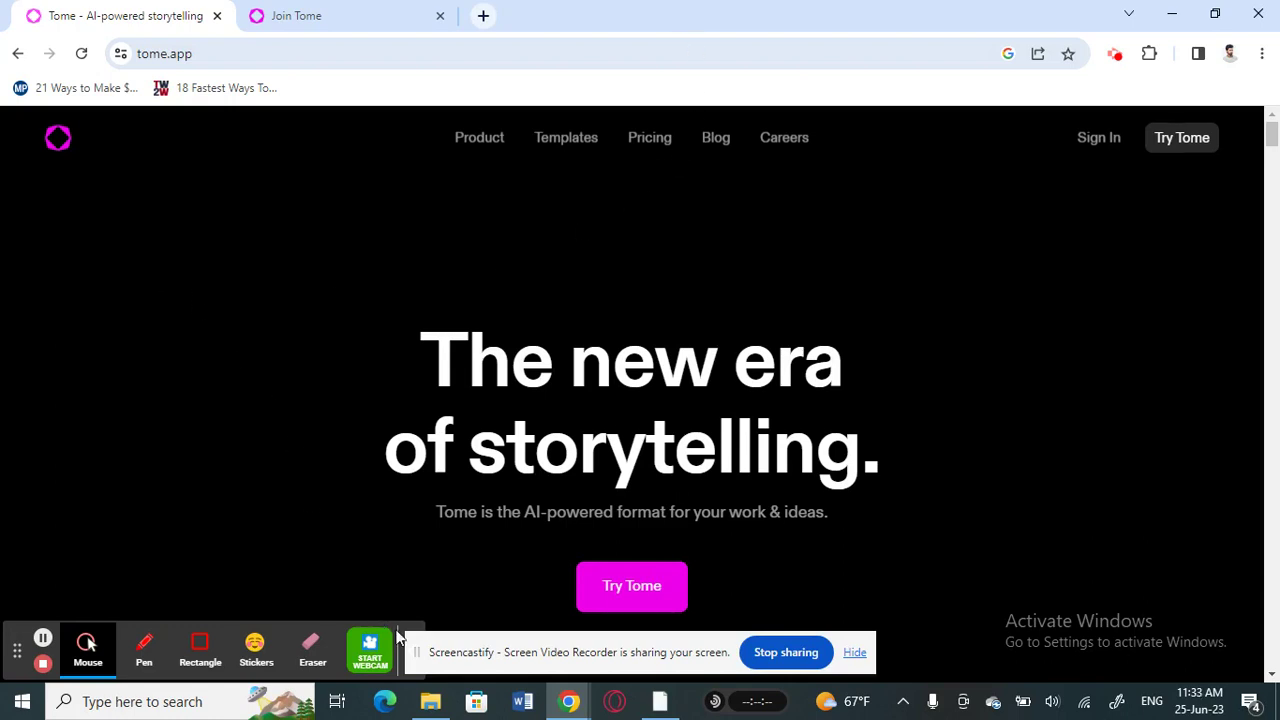
Search Google for 'tome ai' in a new tab, open the official Tome result, and return to the Tome tab
drag(444, 655, 813, 645)
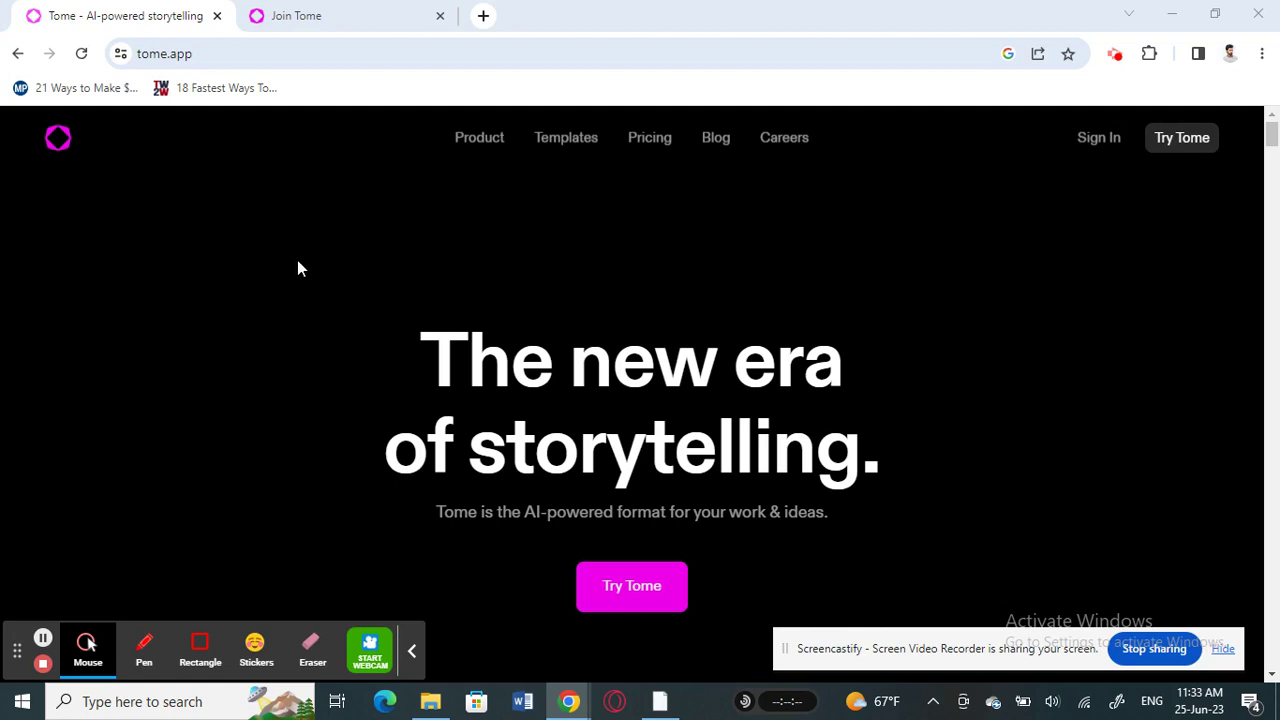
click(483, 15)
click(494, 405)
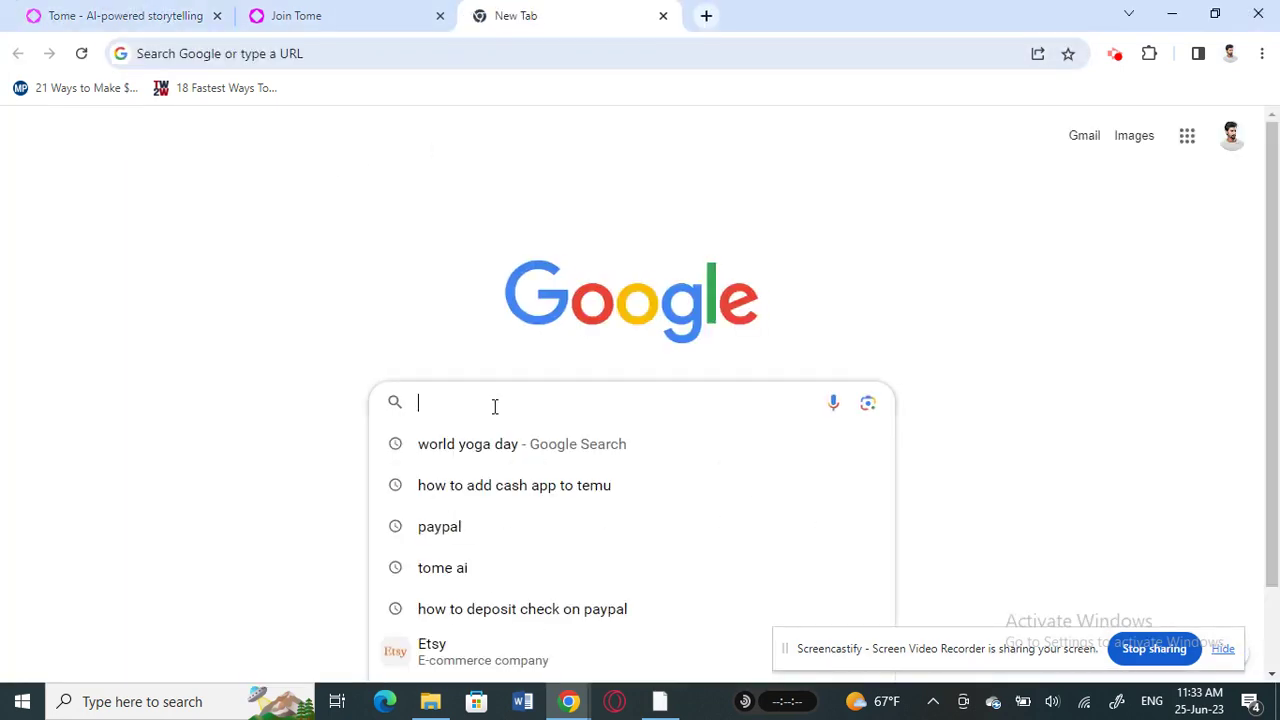
text(tom)
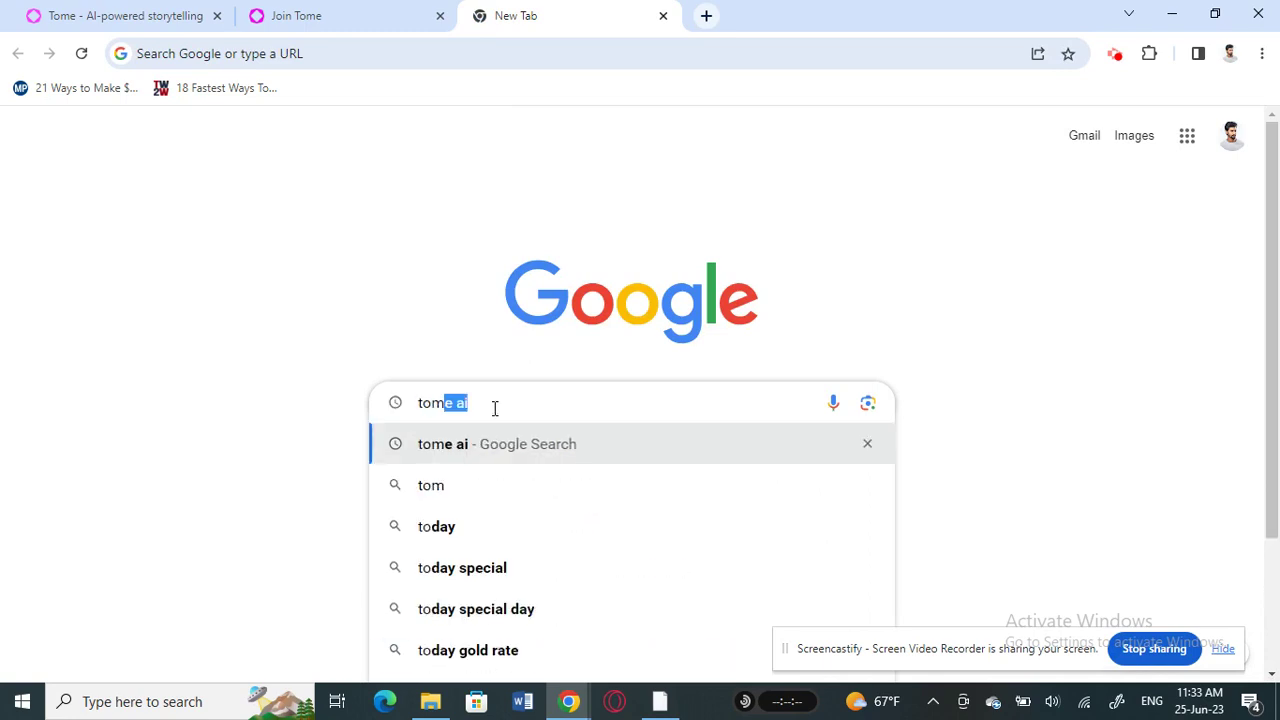
click(467, 447)
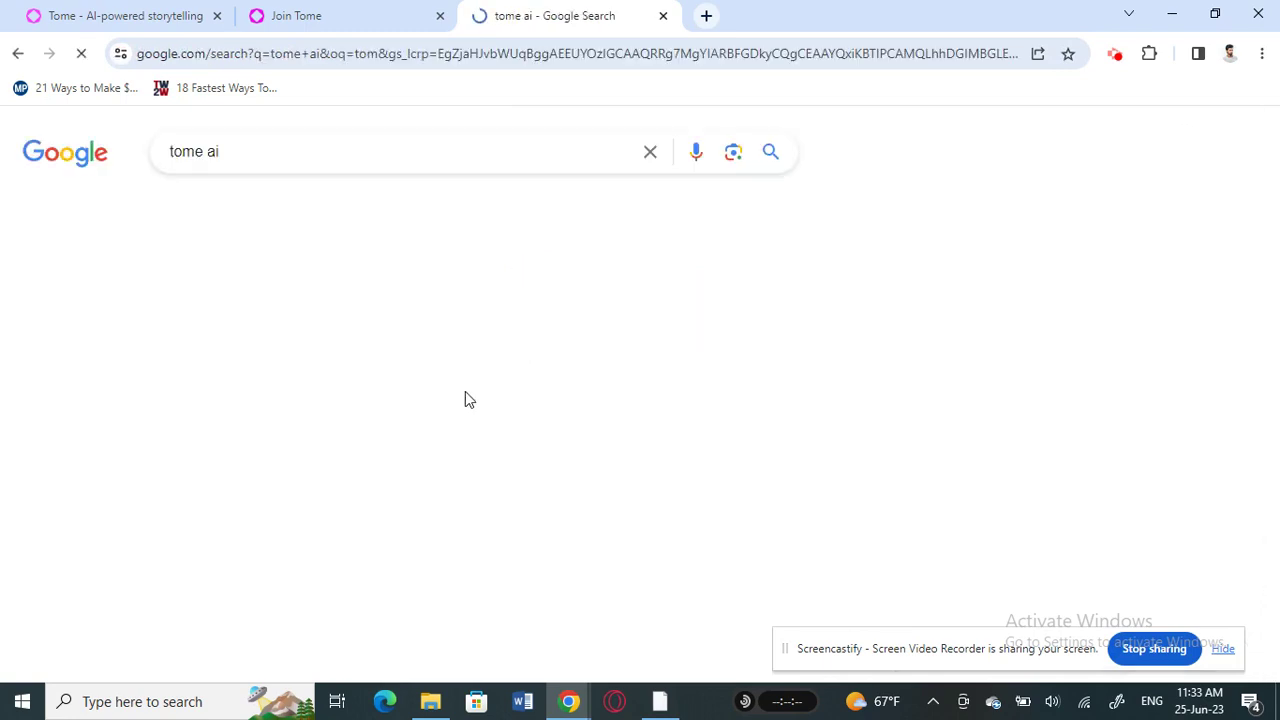
click(210, 343)
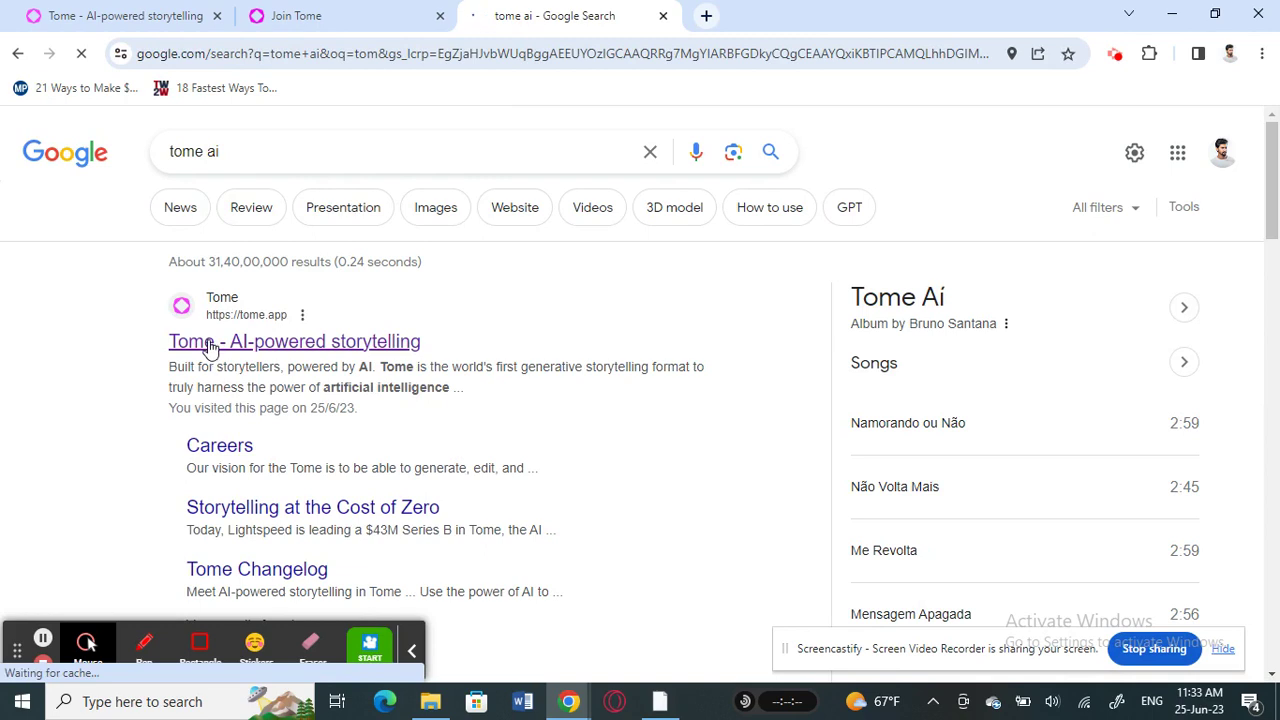
click(180, 18)
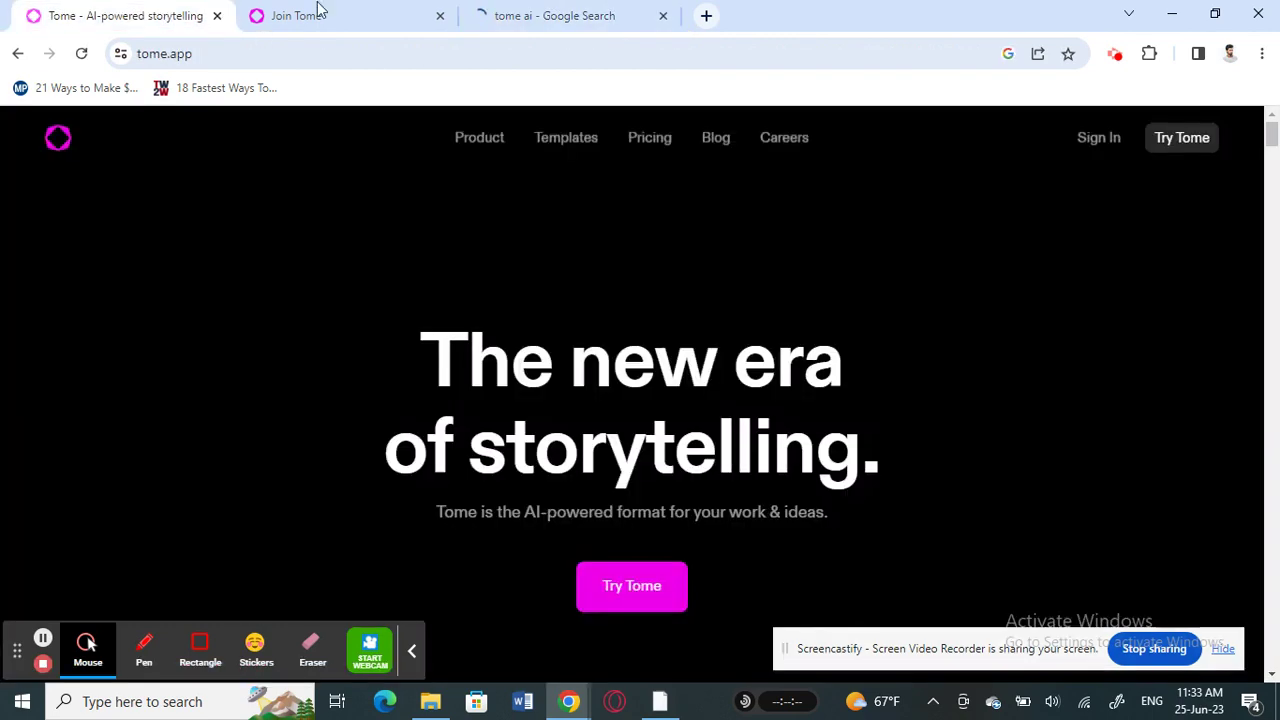
Close the Google results tab and begin Tome sign-up with Continue with Google
click(663, 15)
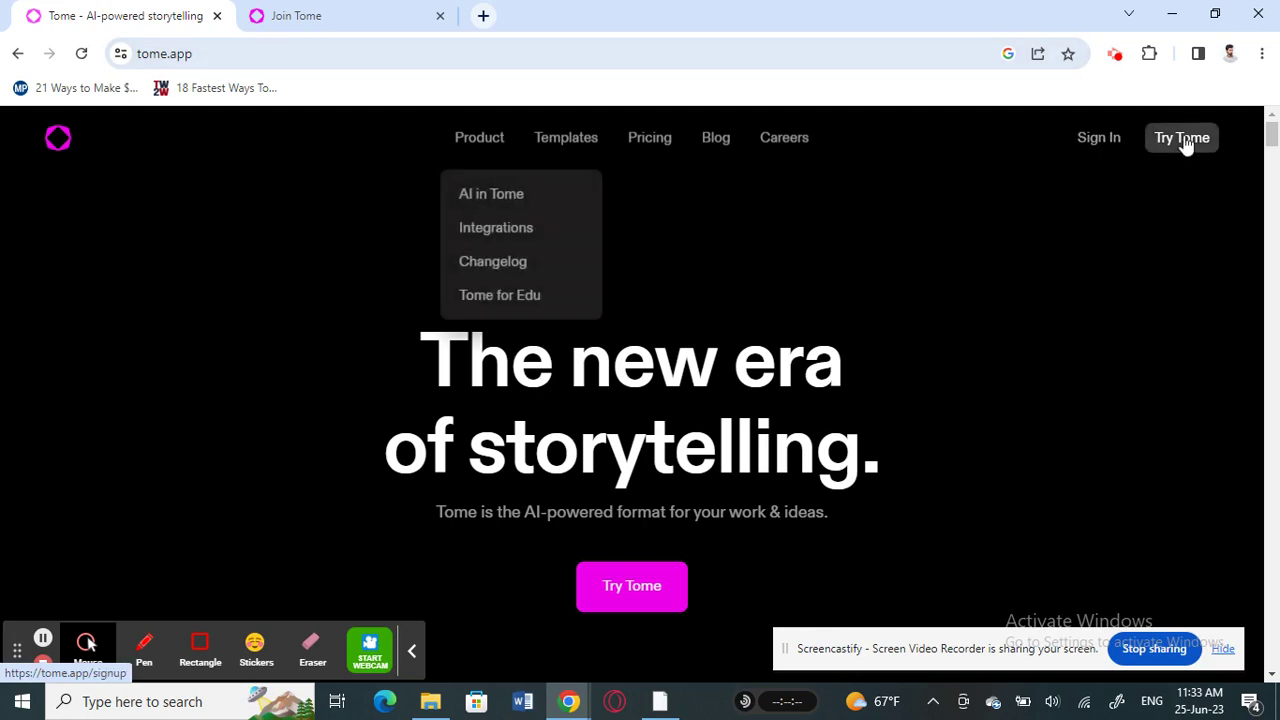
click(331, 20)
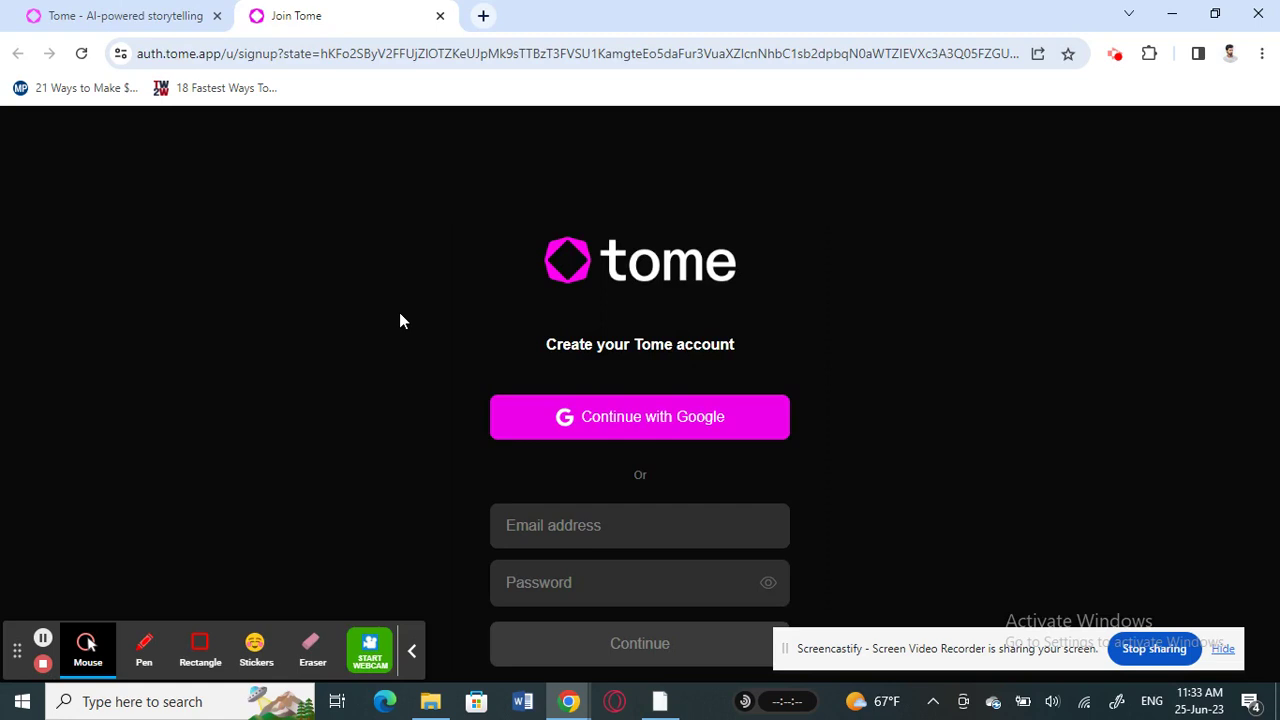
scroll(392, 348, down, 1)
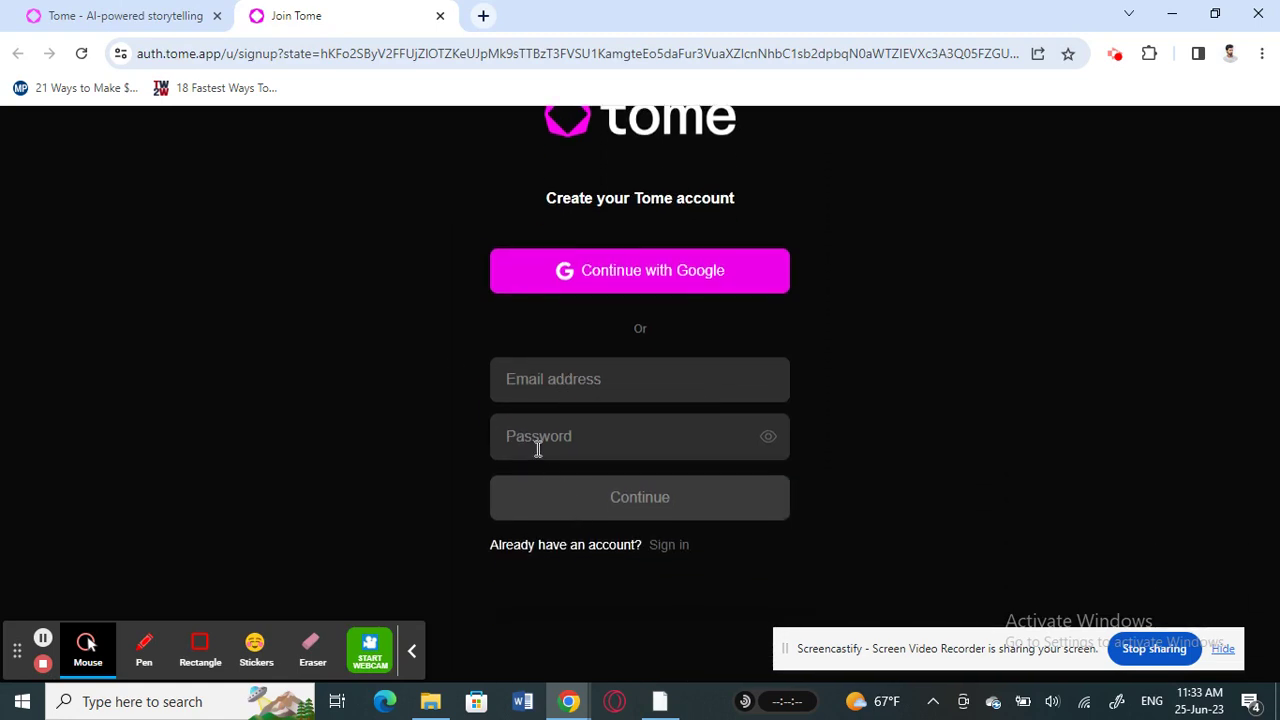
scroll(566, 385, up, 1)
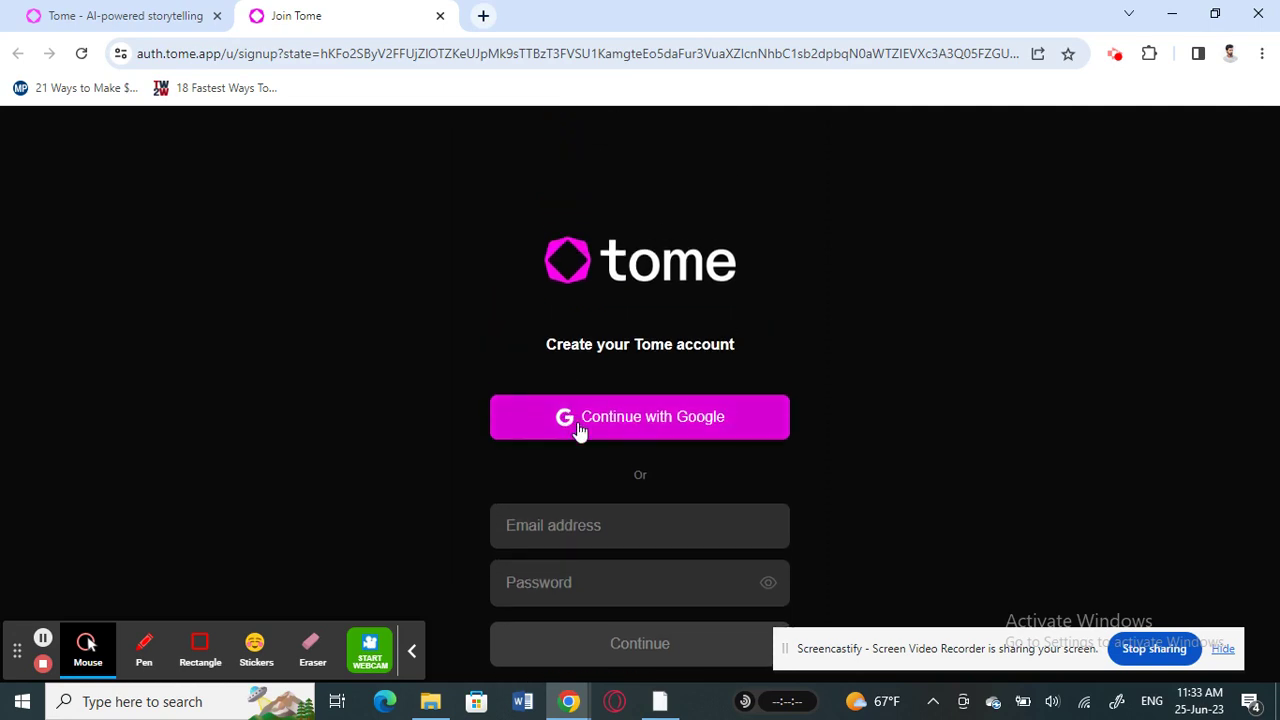
click(580, 427)
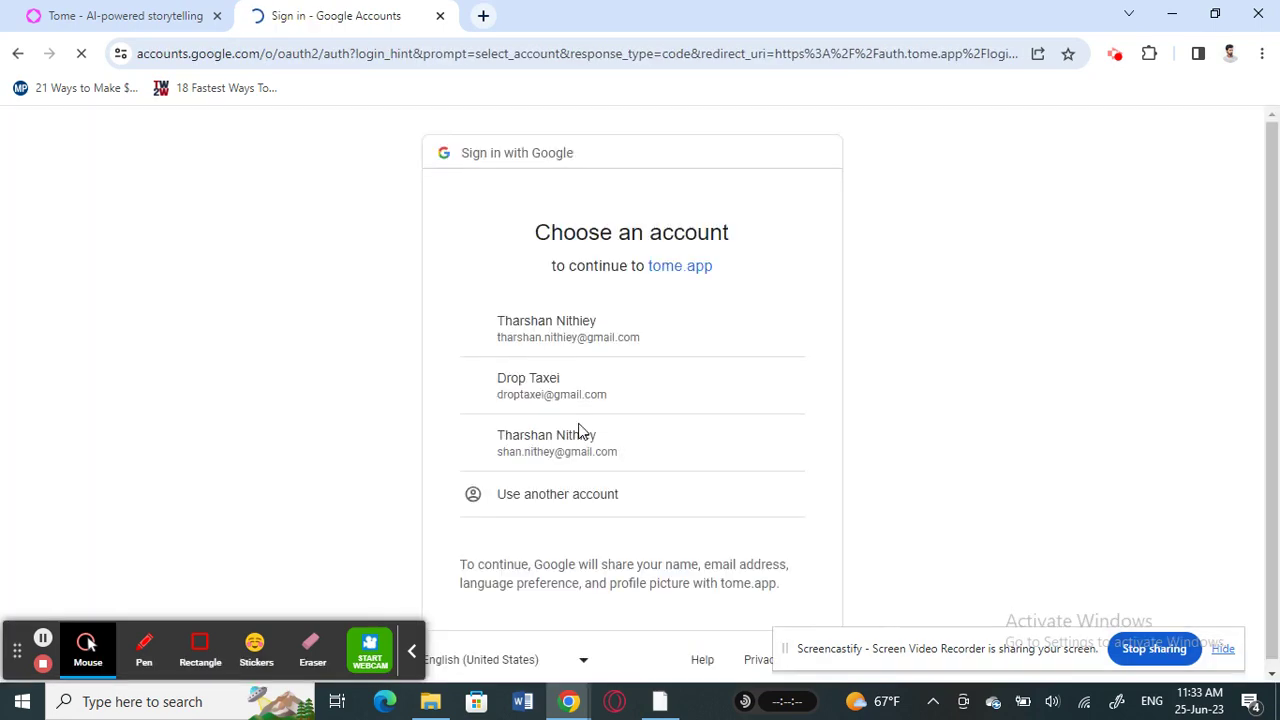
Sign in to Tome with the first Google account in the chooser
click(520, 330)
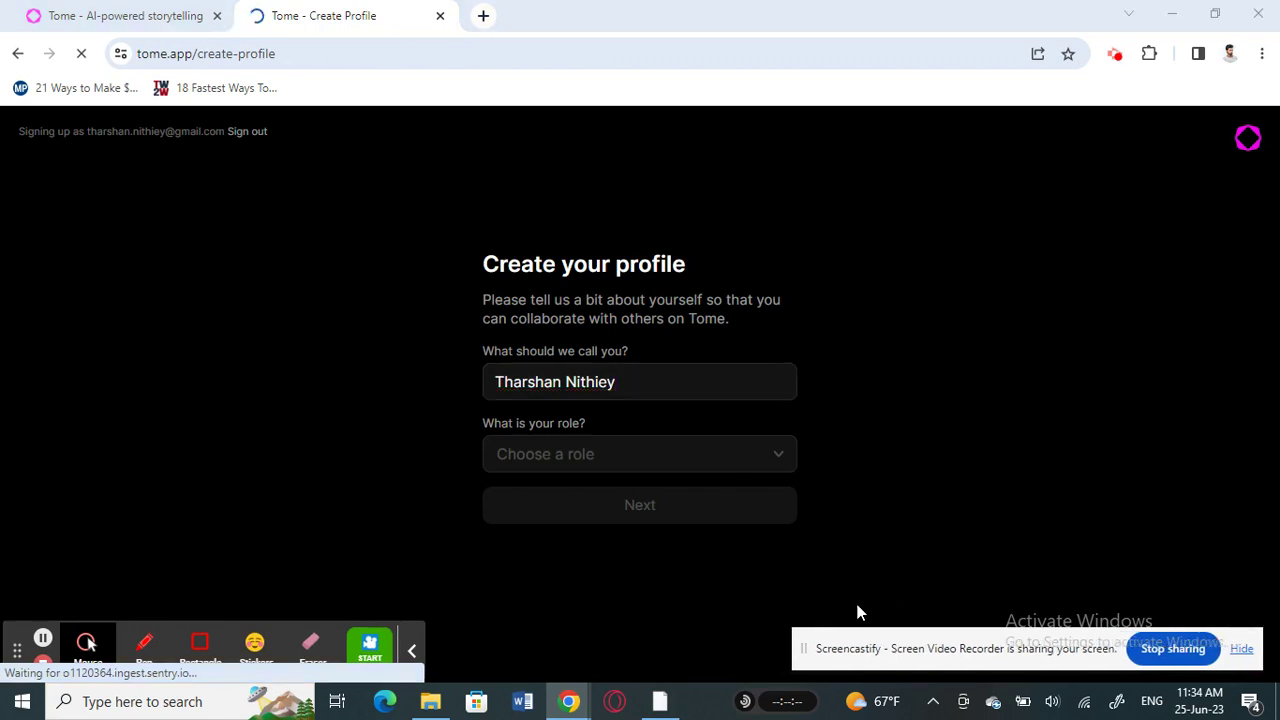
Set the profile role to Student and create the profile
click(589, 454)
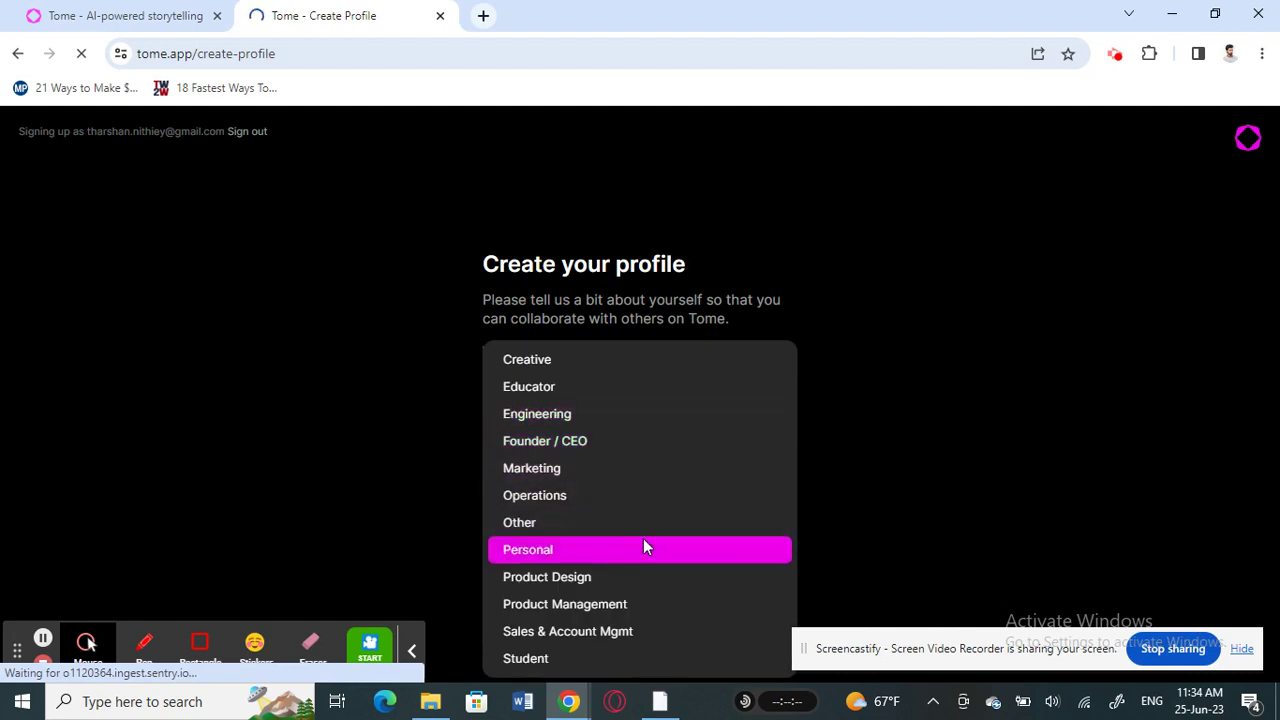
click(557, 657)
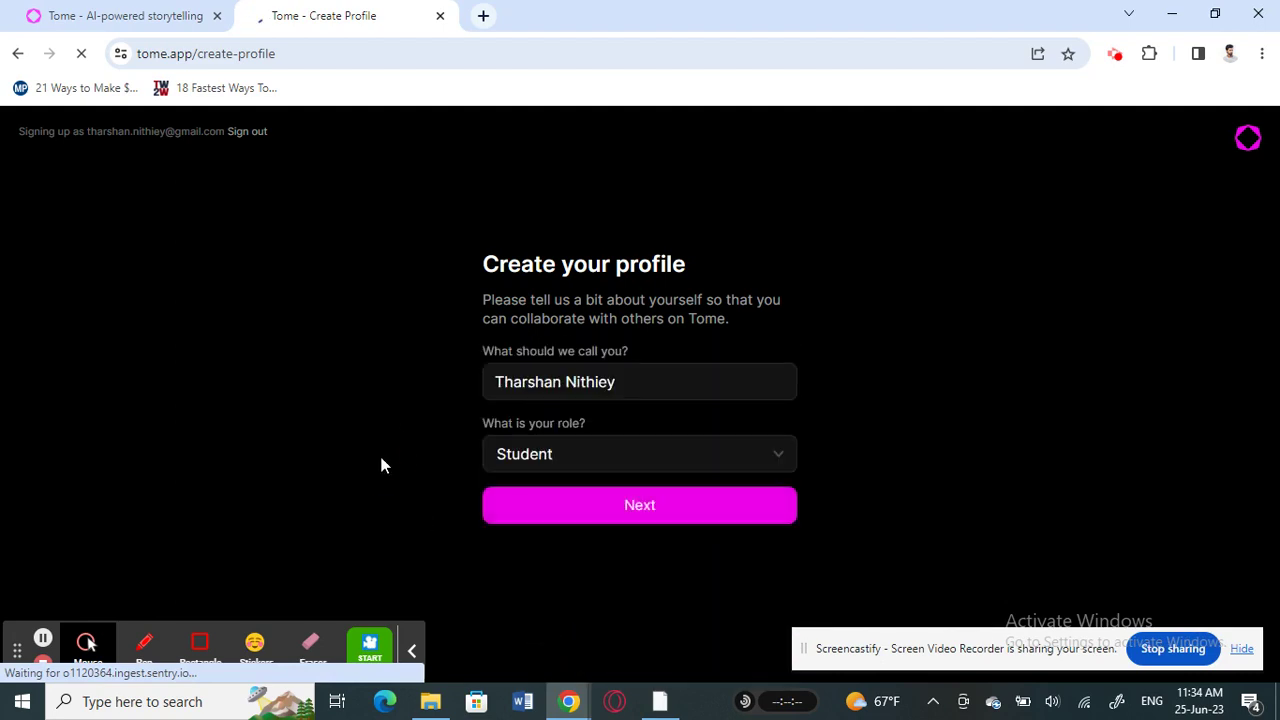
click(615, 505)
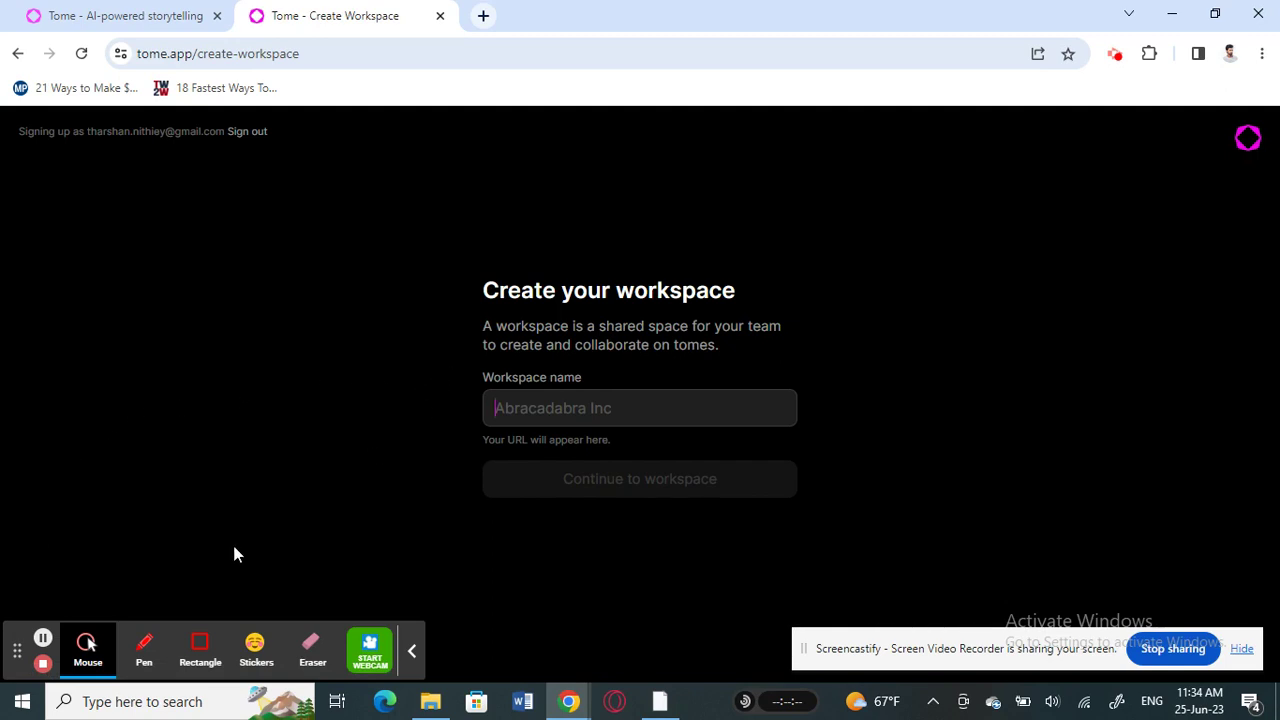
Enter the user's name as the workspace name and create the workspace
click(545, 400)
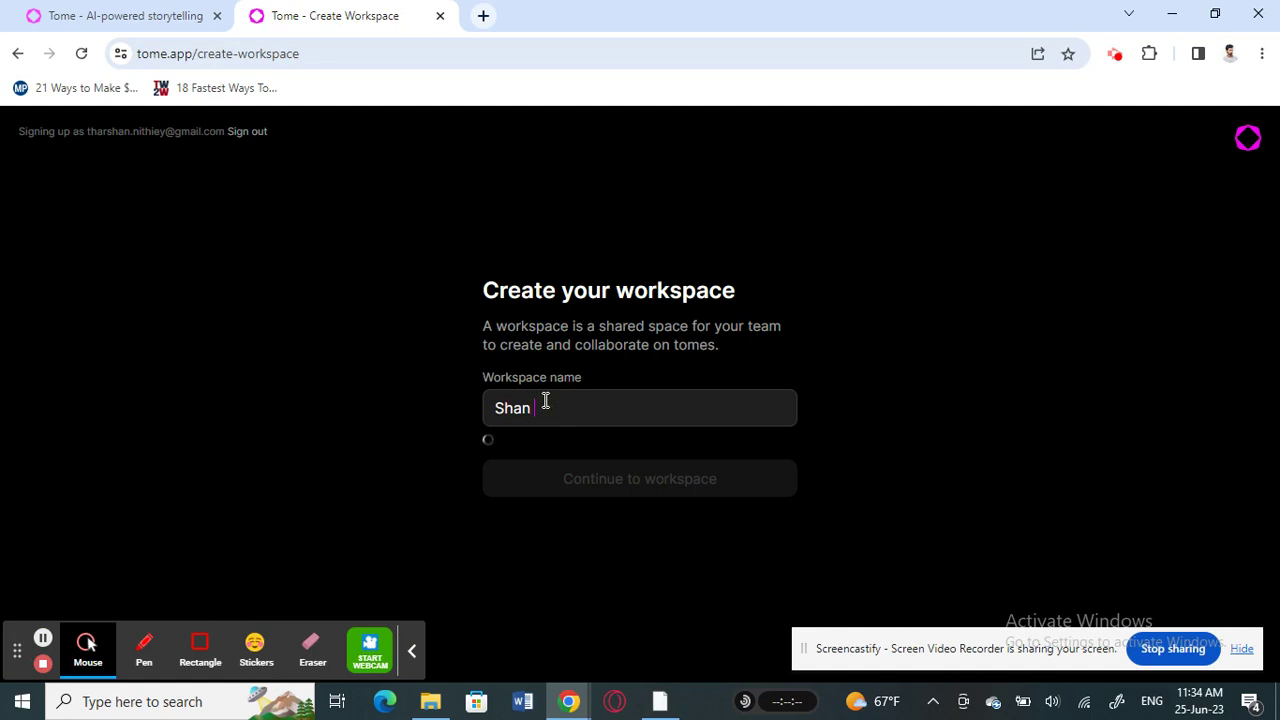
click(591, 480)
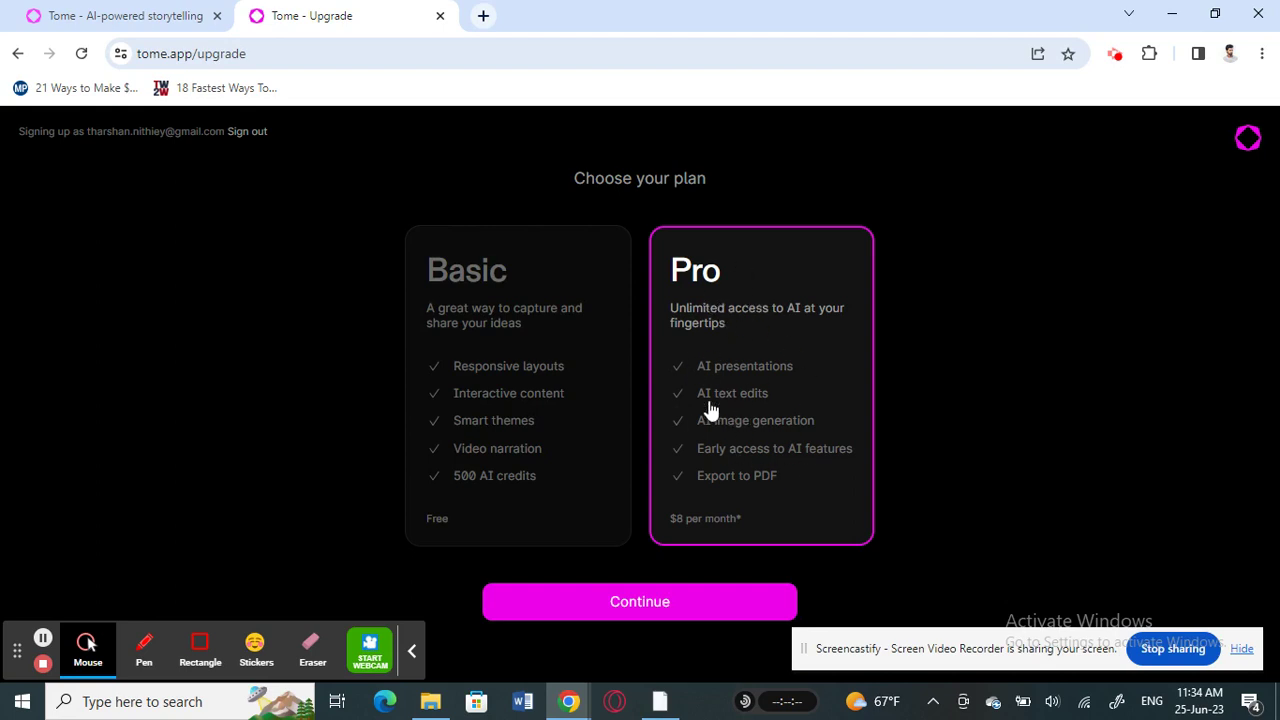
Select the free Basic plan and confirm it
click(511, 378)
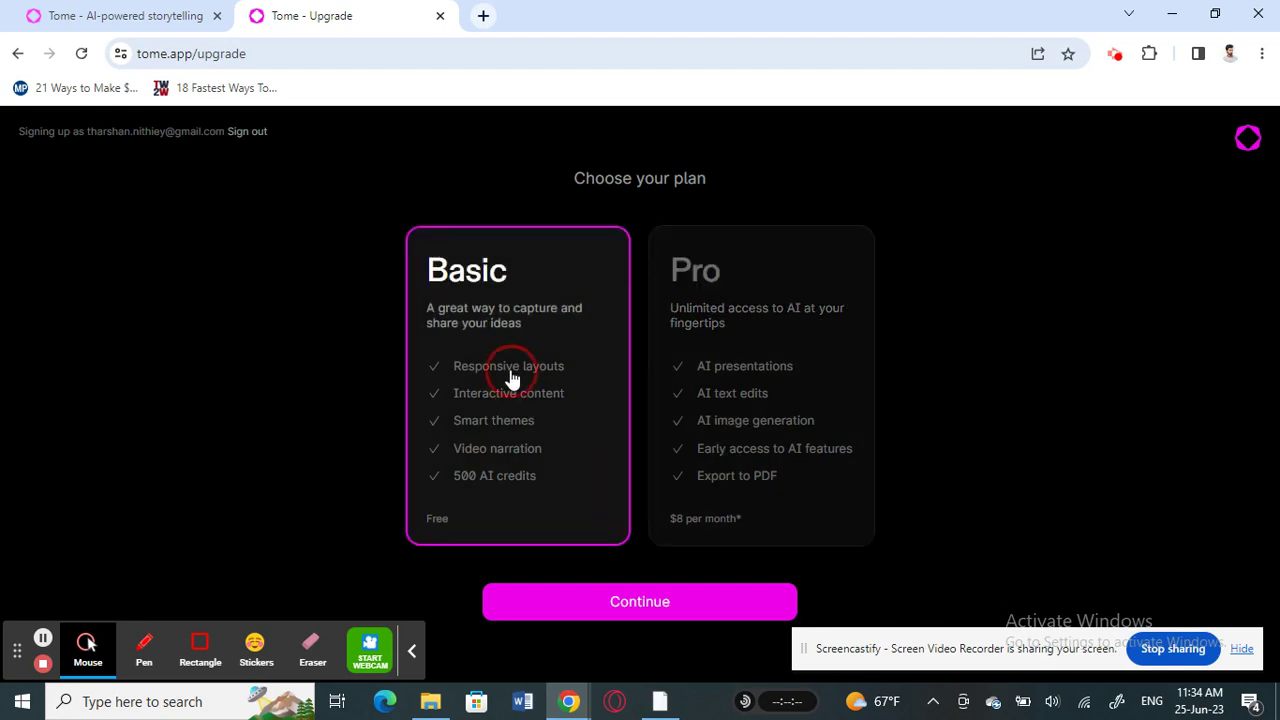
click(558, 604)
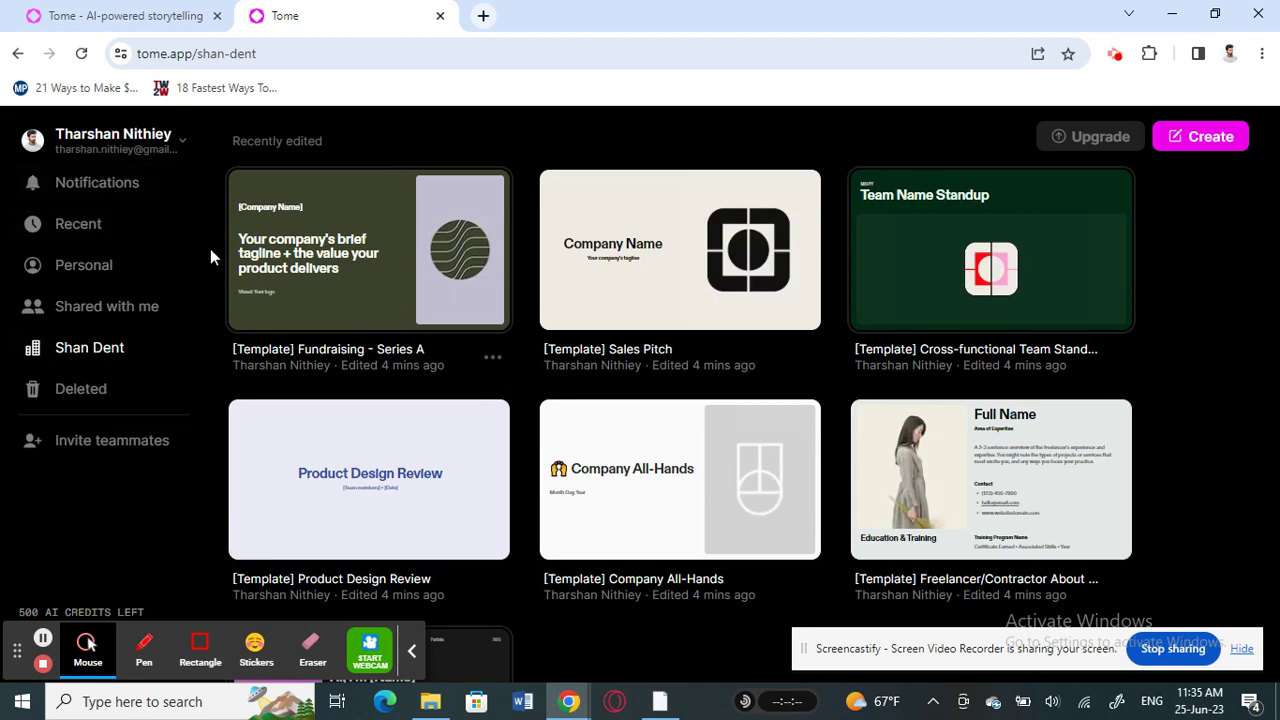
scroll(580, 422, down, 2)
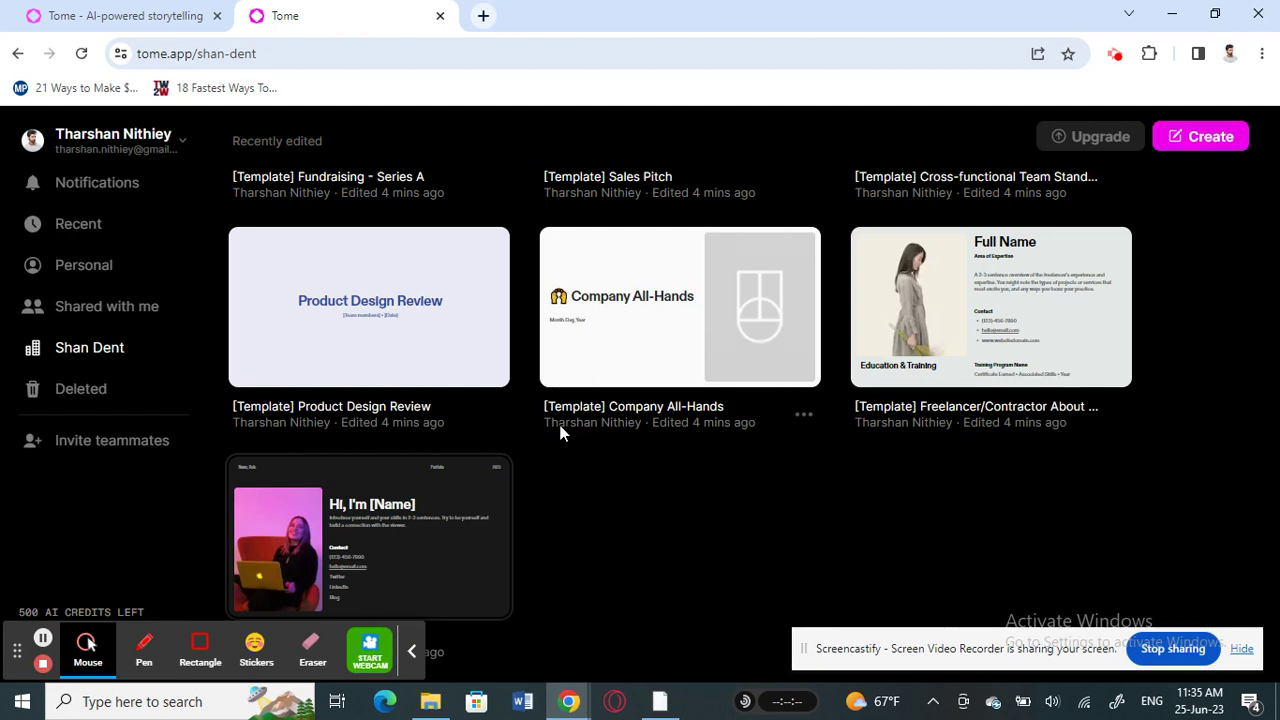
scroll(560, 432, up, 2)
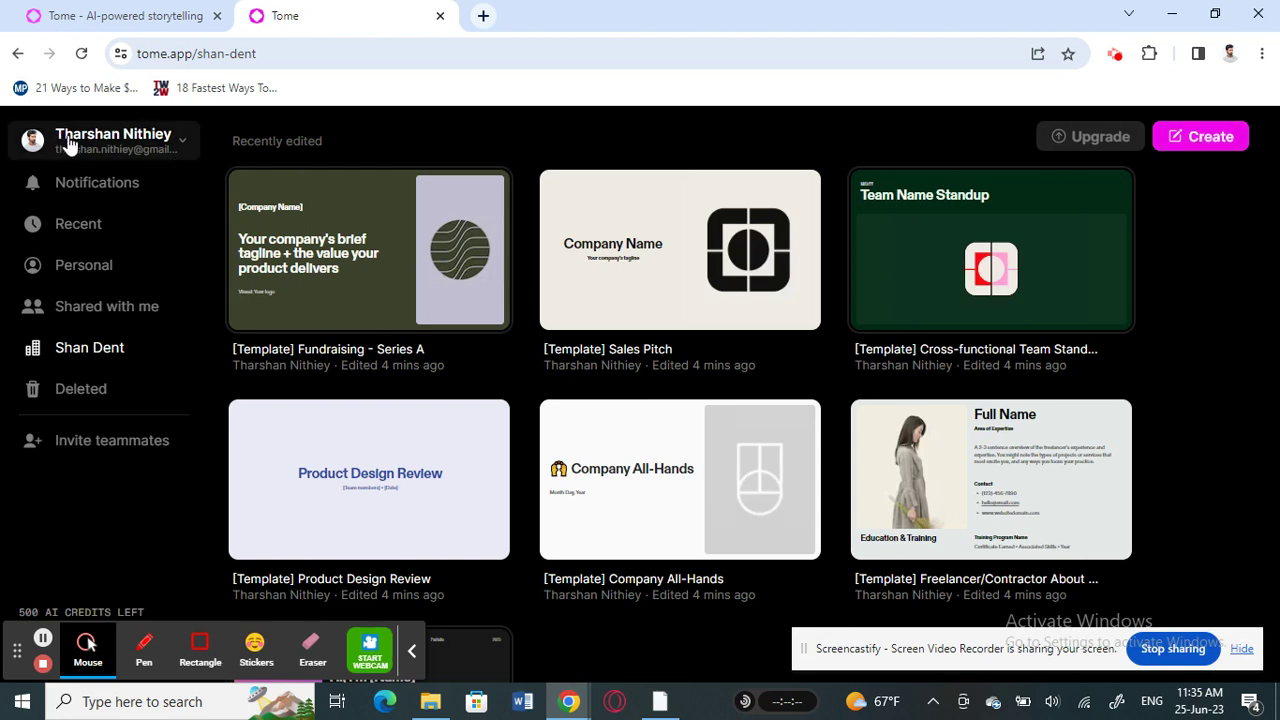
click(176, 148)
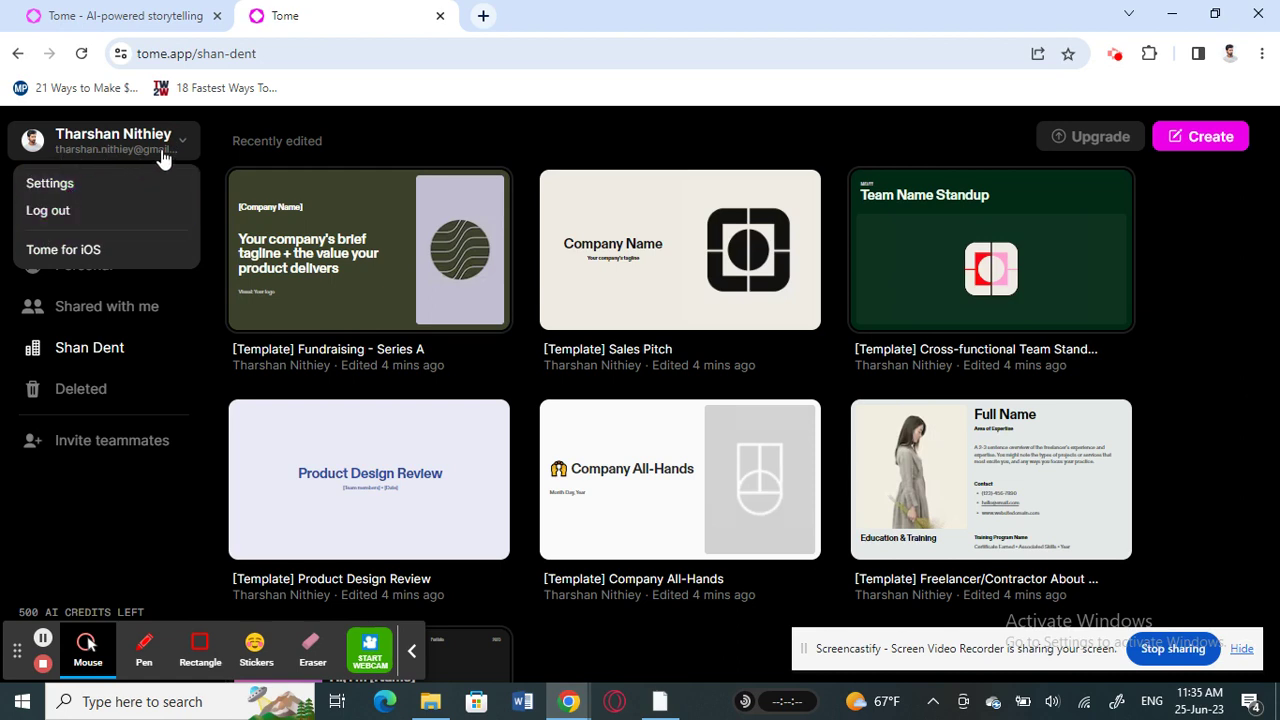
click(219, 140)
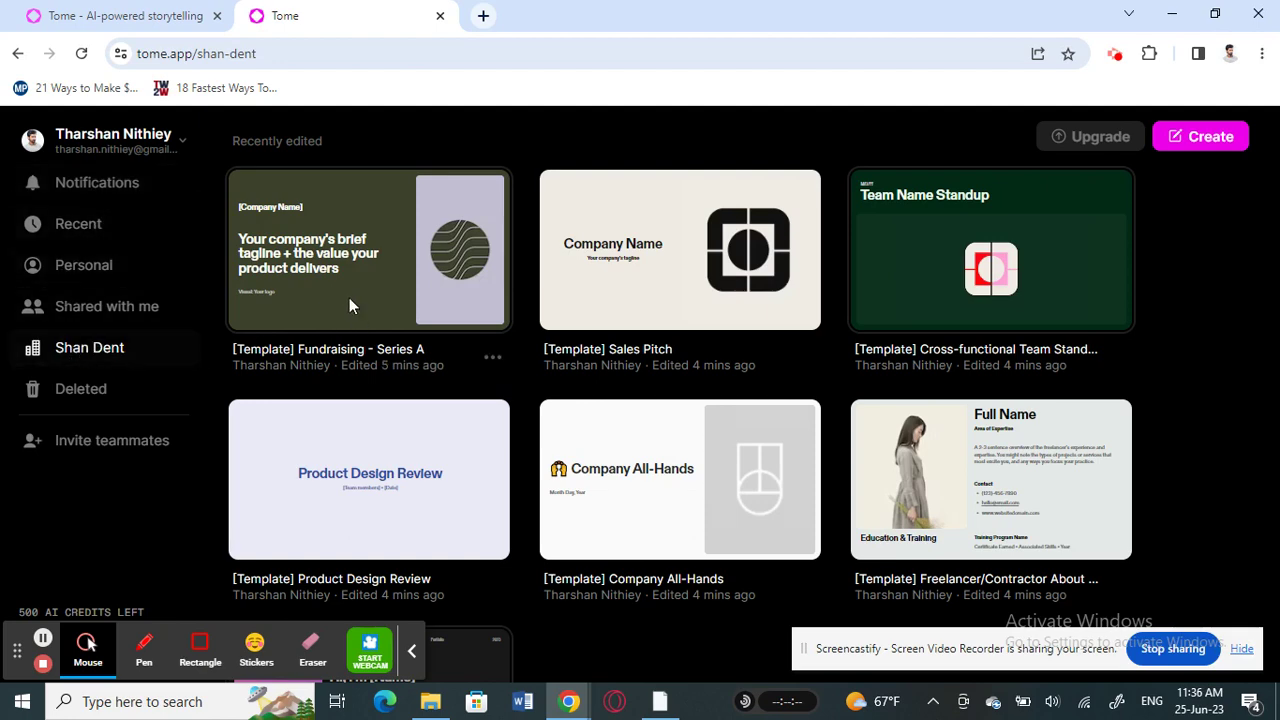
scroll(345, 300, down, 2)
scroll(527, 372, up, 2)
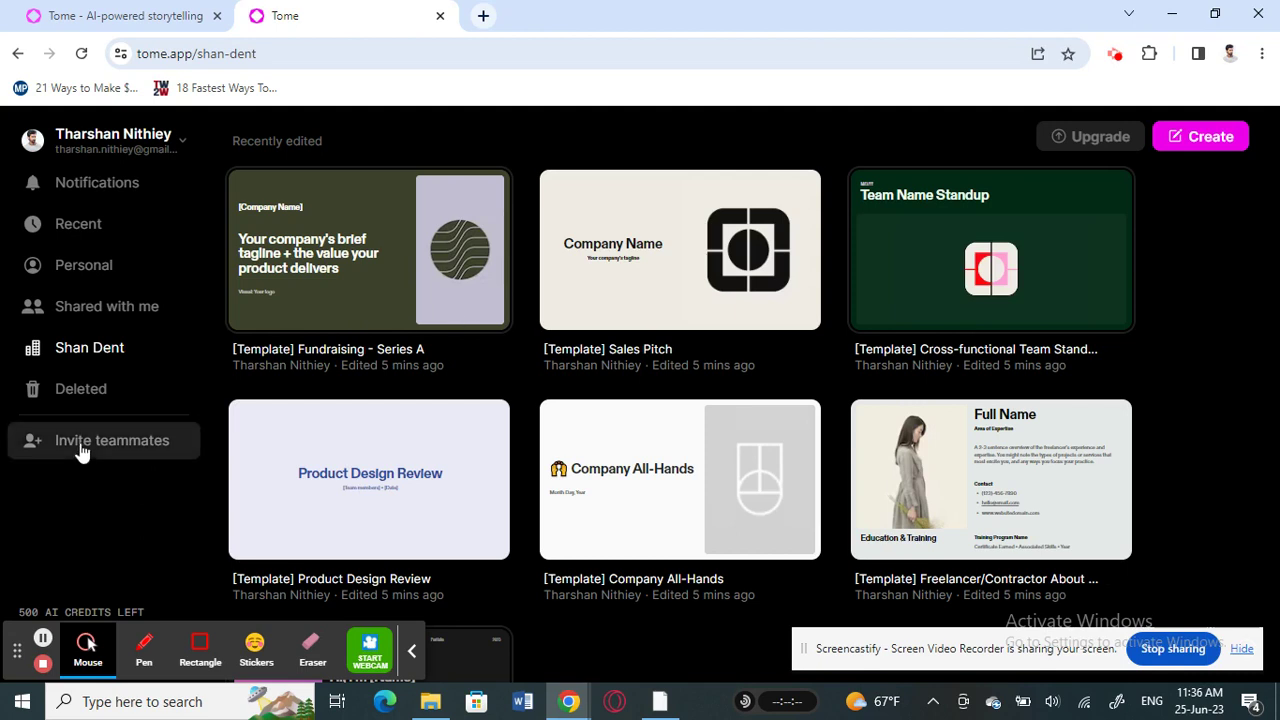
scroll(539, 392, down, 2)
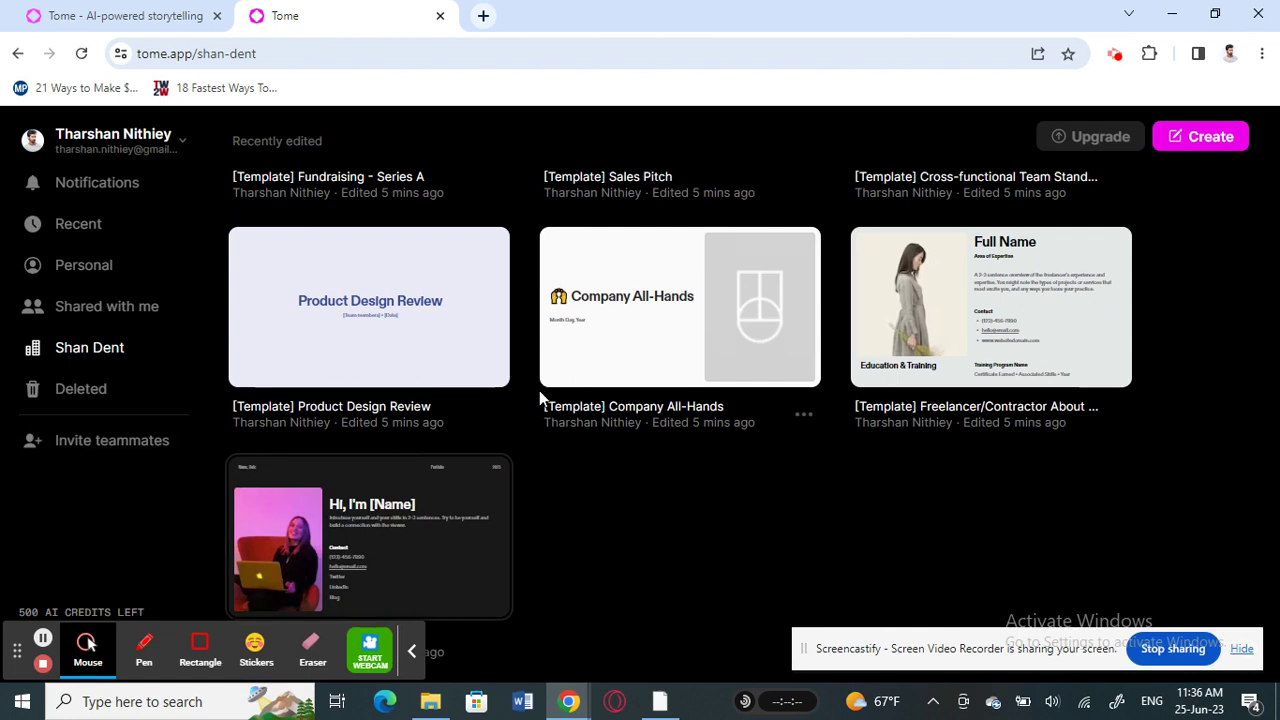
scroll(539, 392, up, 2)
mouse_move(910, 663)
mouse_down()
mouse_move(670, 665)
mouse_move(907, 674)
mouse_up()
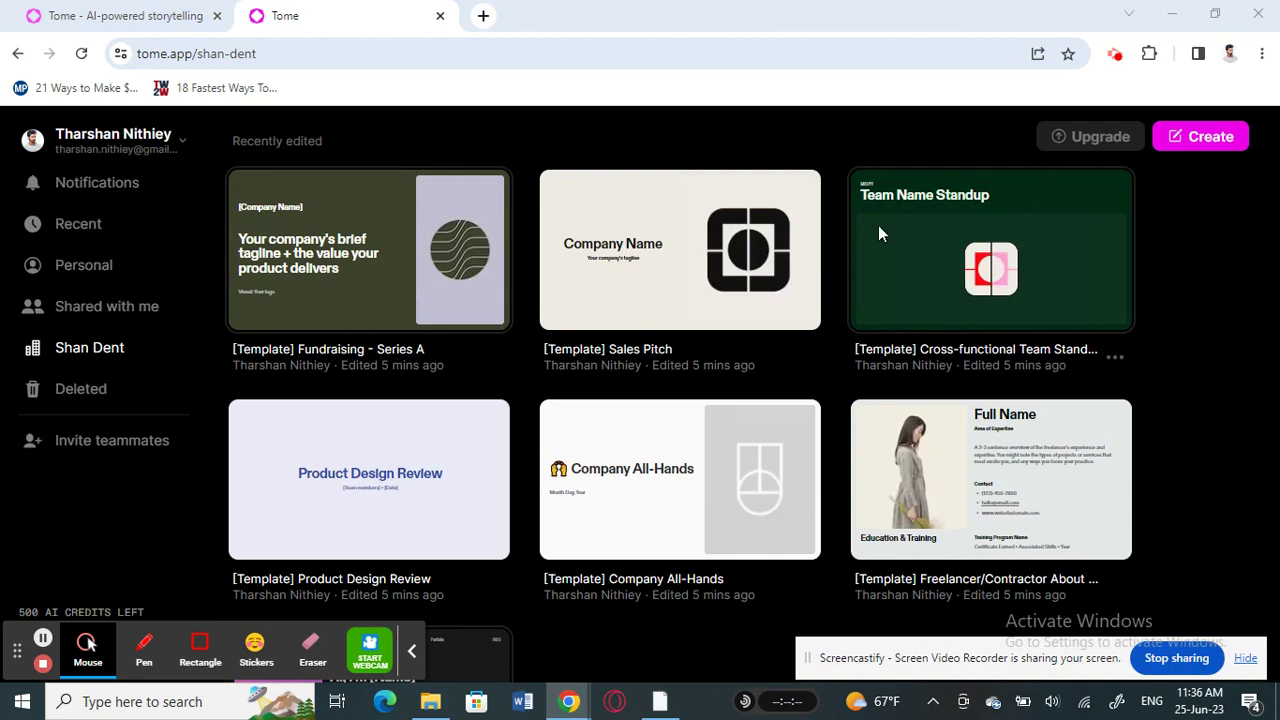
Start a new tome and prompt the AI with 'create a presentation on World Yoda Day'
click(1203, 142)
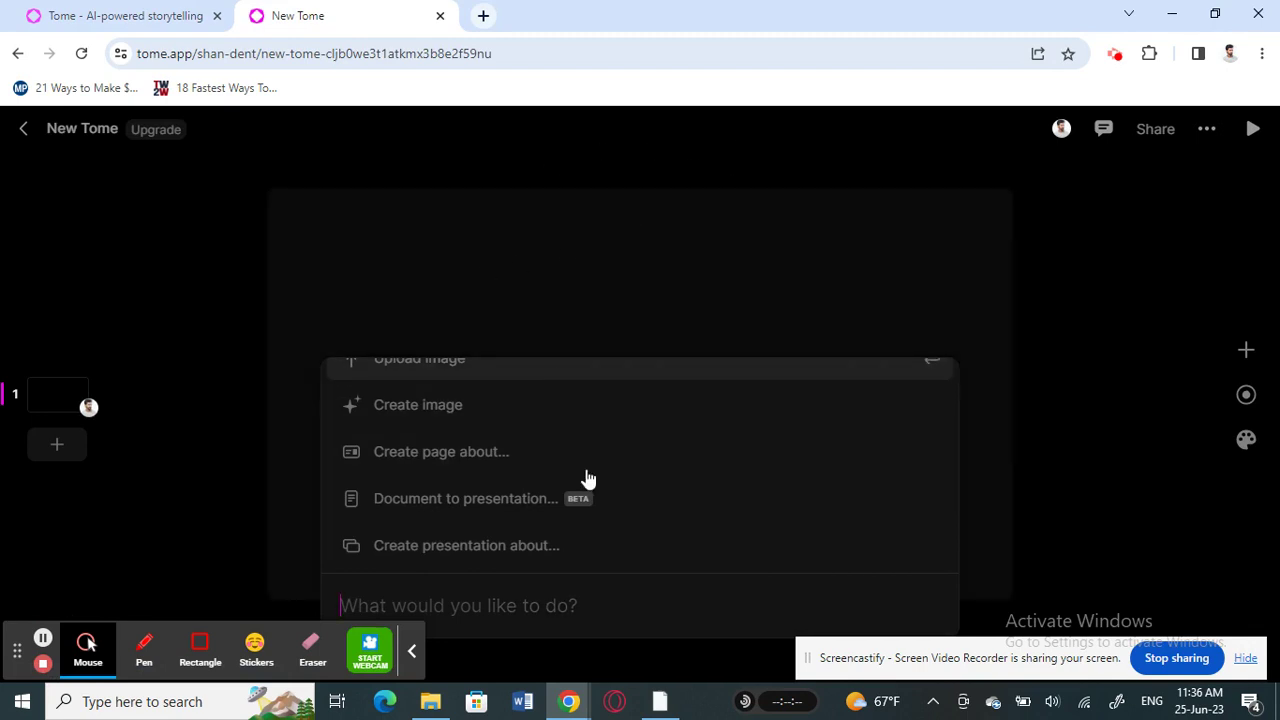
scroll(577, 490, up, 1)
scroll(577, 490, down, 6)
scroll(494, 446, up, 2)
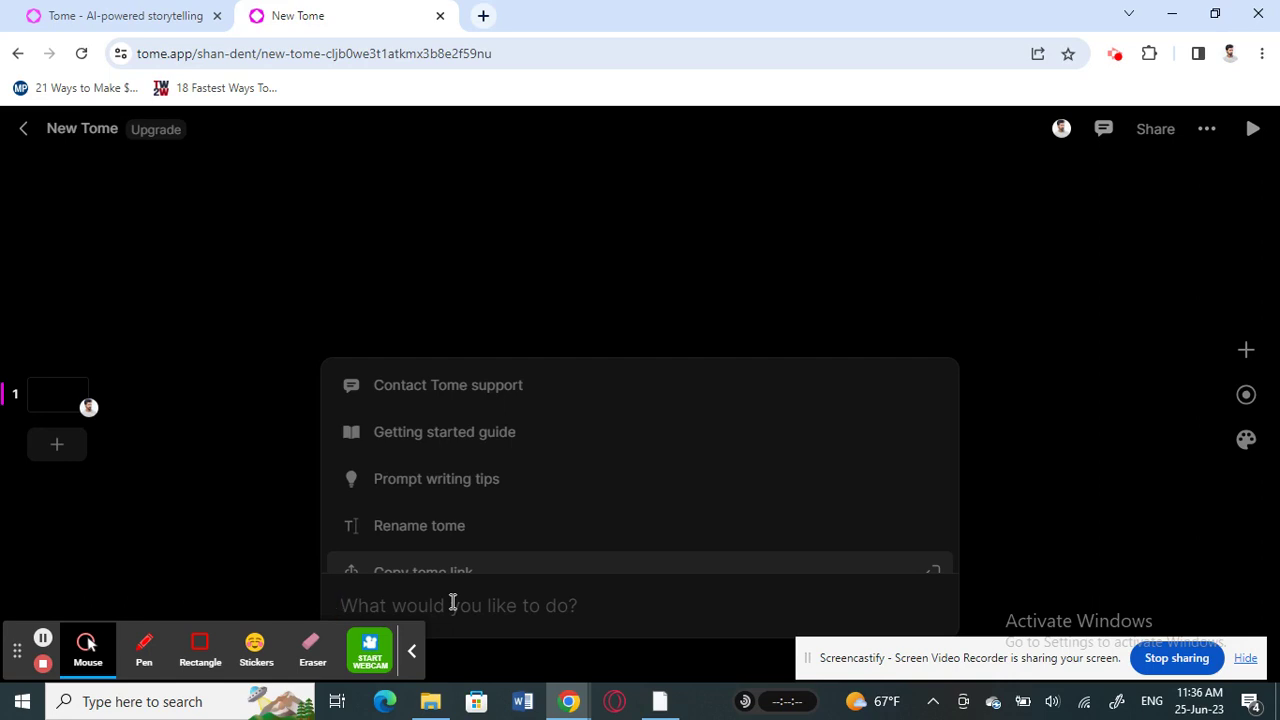
text(create a )
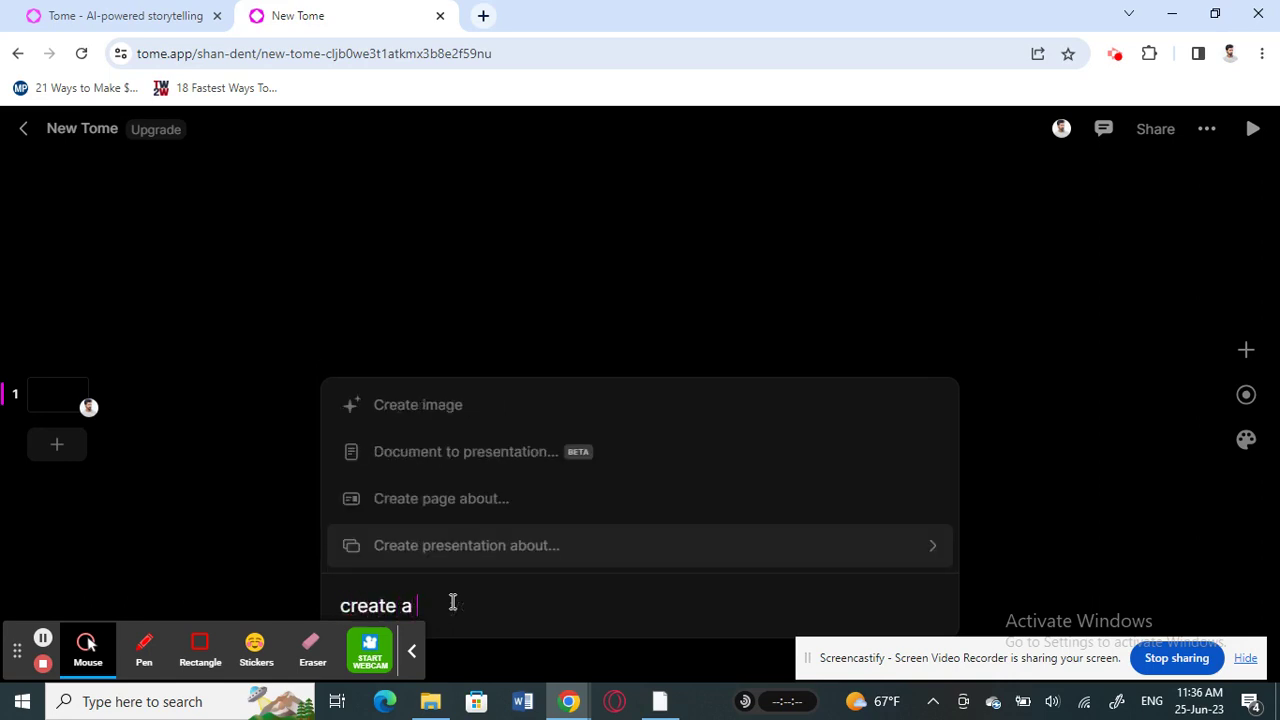
text(presenta)
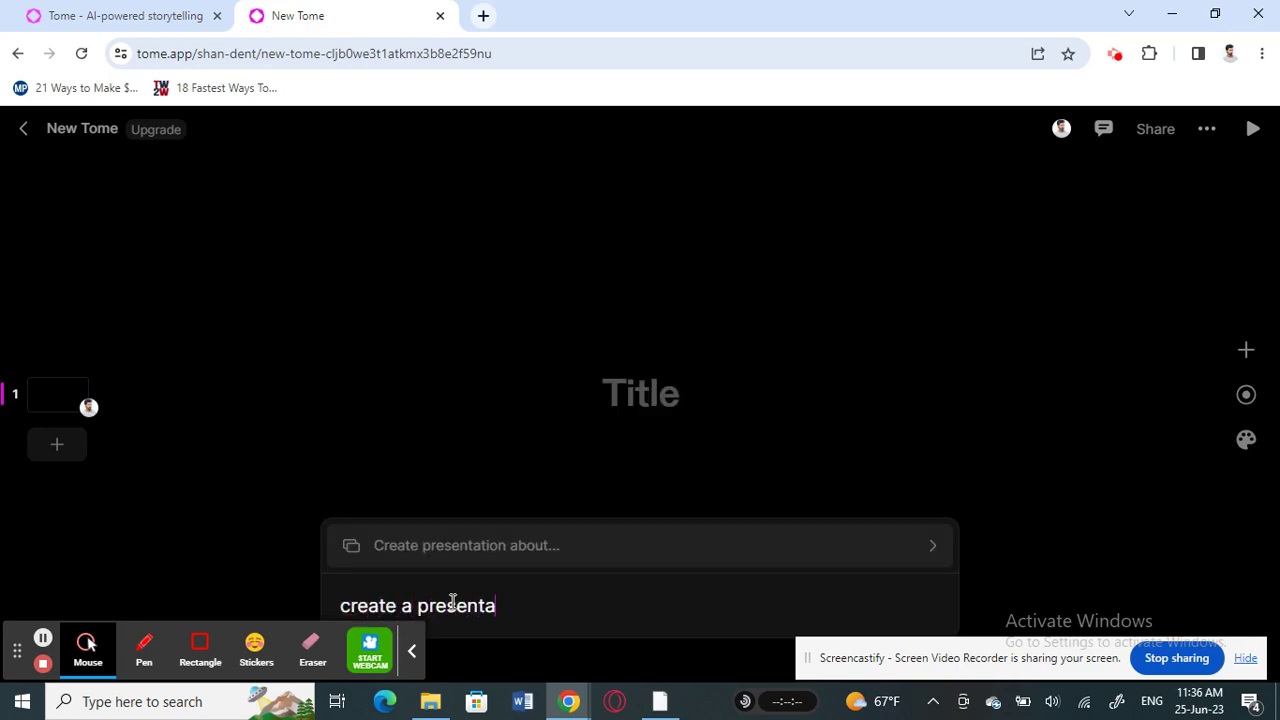
text(tion on World Y)
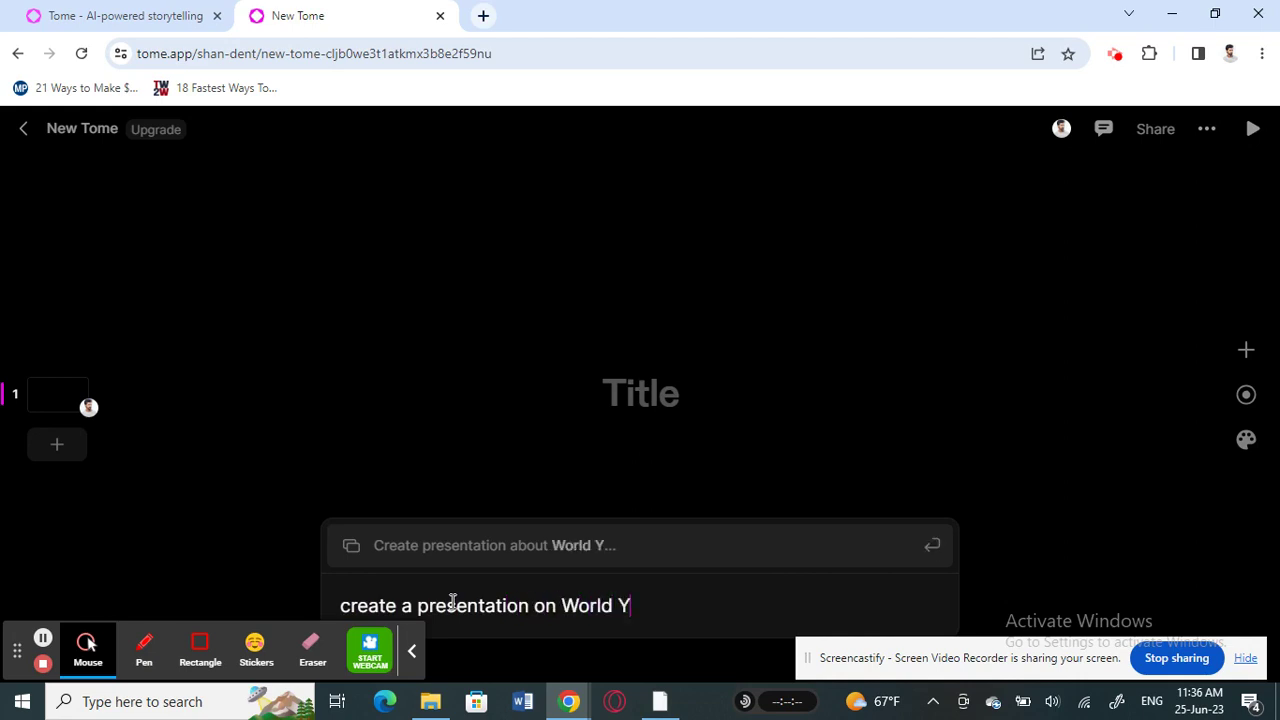
text(oda /day)
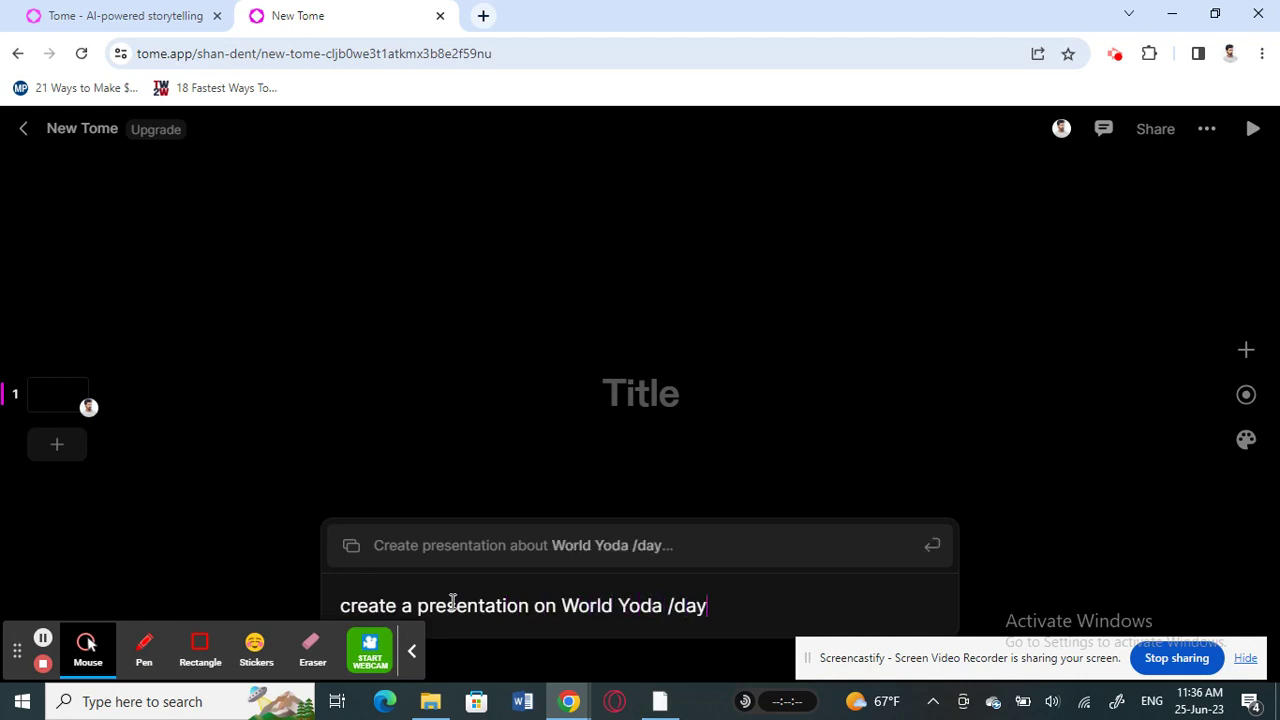
key(BackSpace)
key(BackSpace)
key(BackSpace)
key(BackSpace)
text(Day)
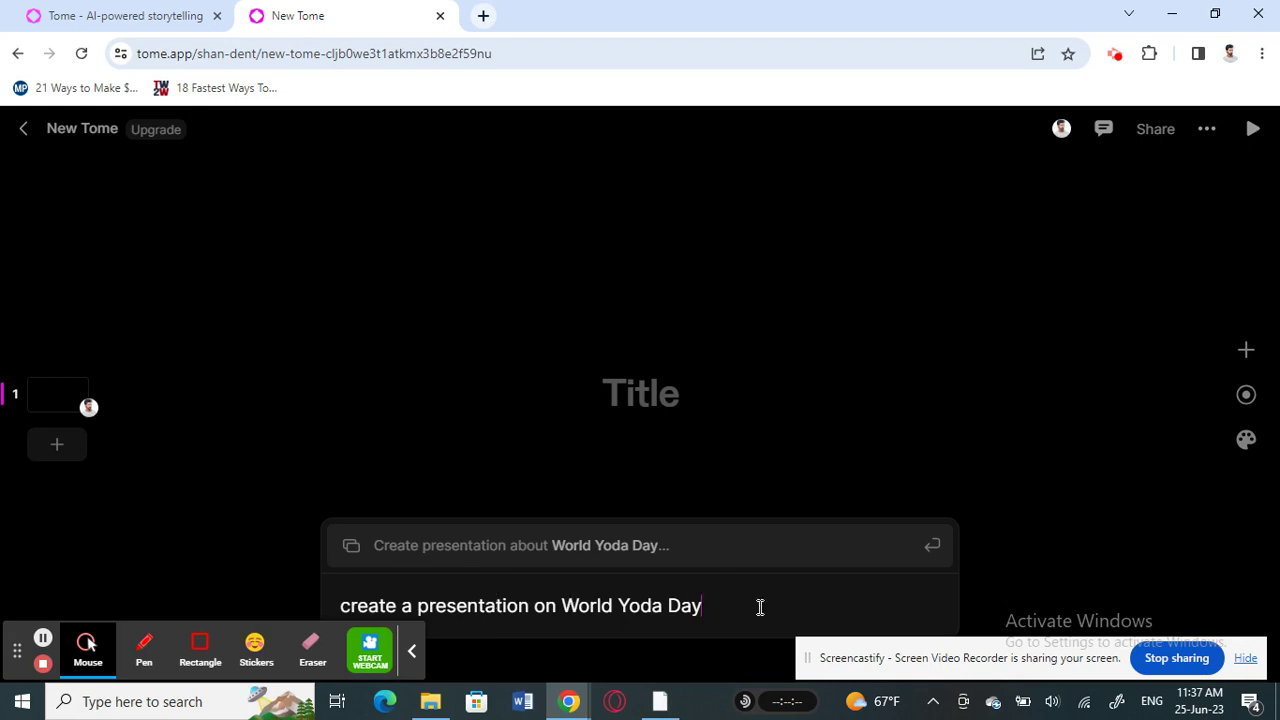
key(Return)
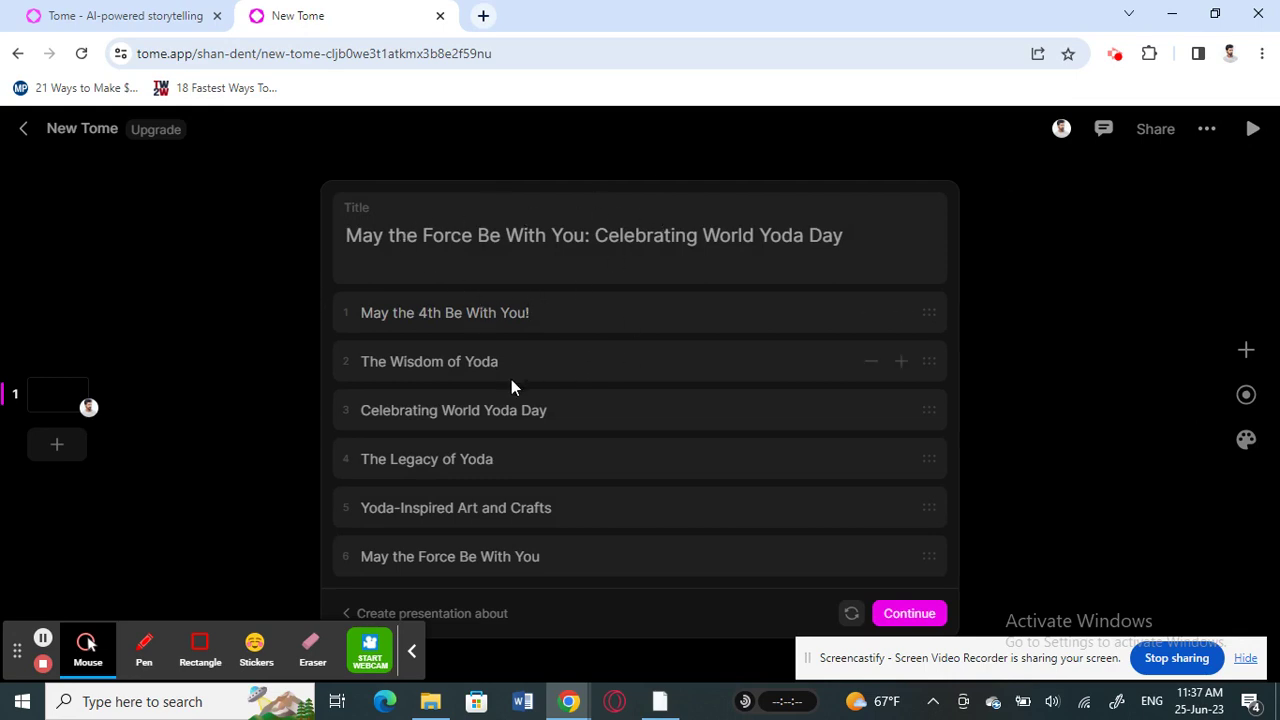
Accept the 'May the Force Be With You: Celebrating World Yoda Day' outline to build the slides
click(898, 617)
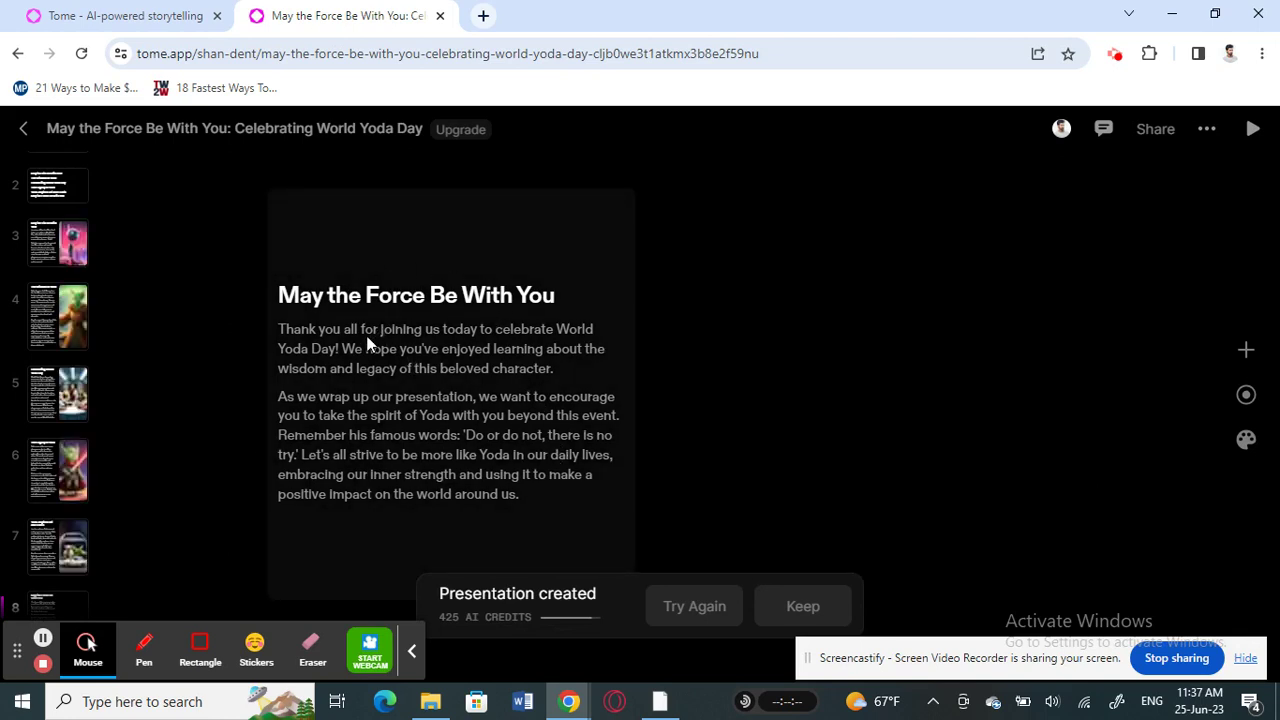
Wait for the World Yoda Day deck to finish generating and the created prompt to close
scroll(70, 374, up, 2)
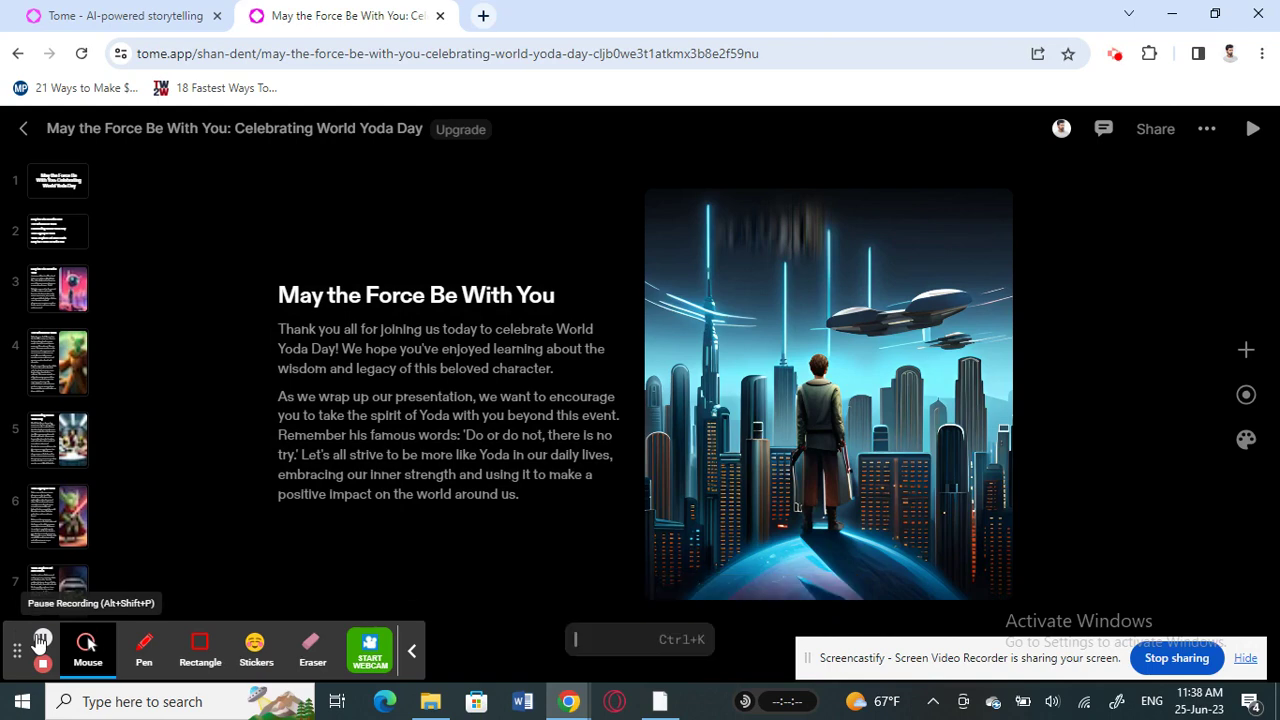
Step through all eight slides, from the title slide to the closing 'May the Force Be With You'
click(44, 187)
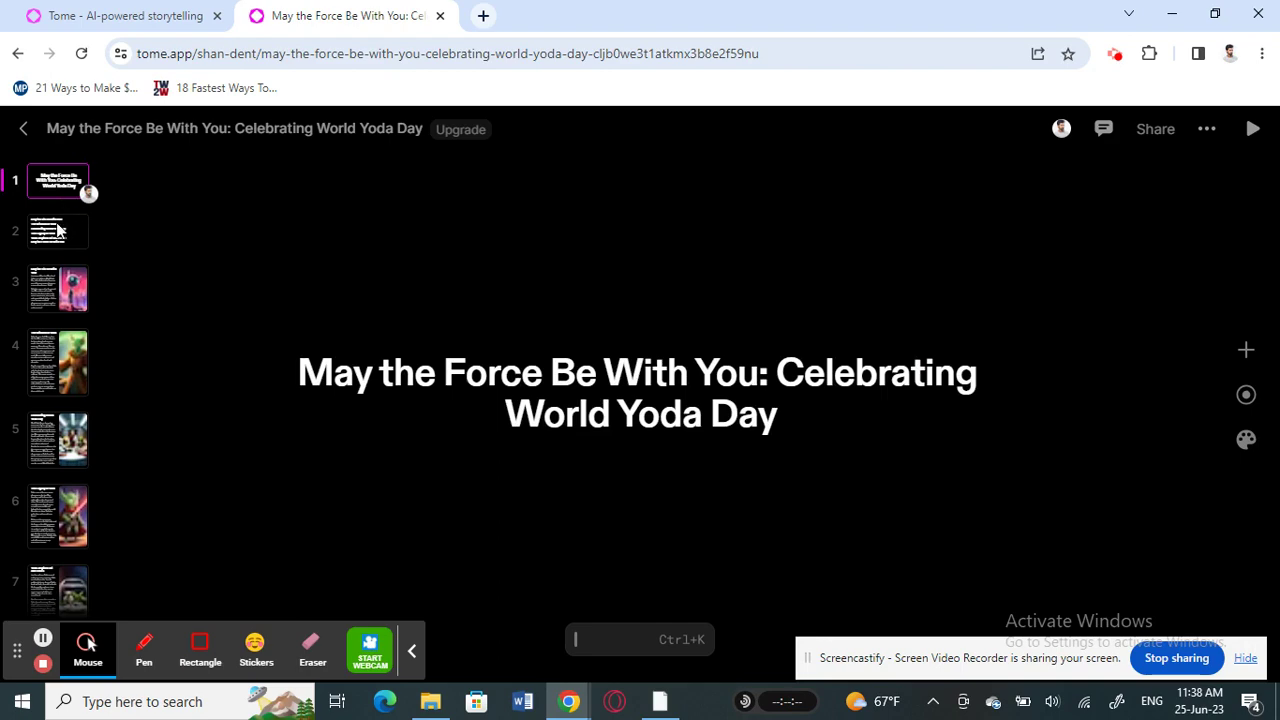
click(57, 230)
click(55, 300)
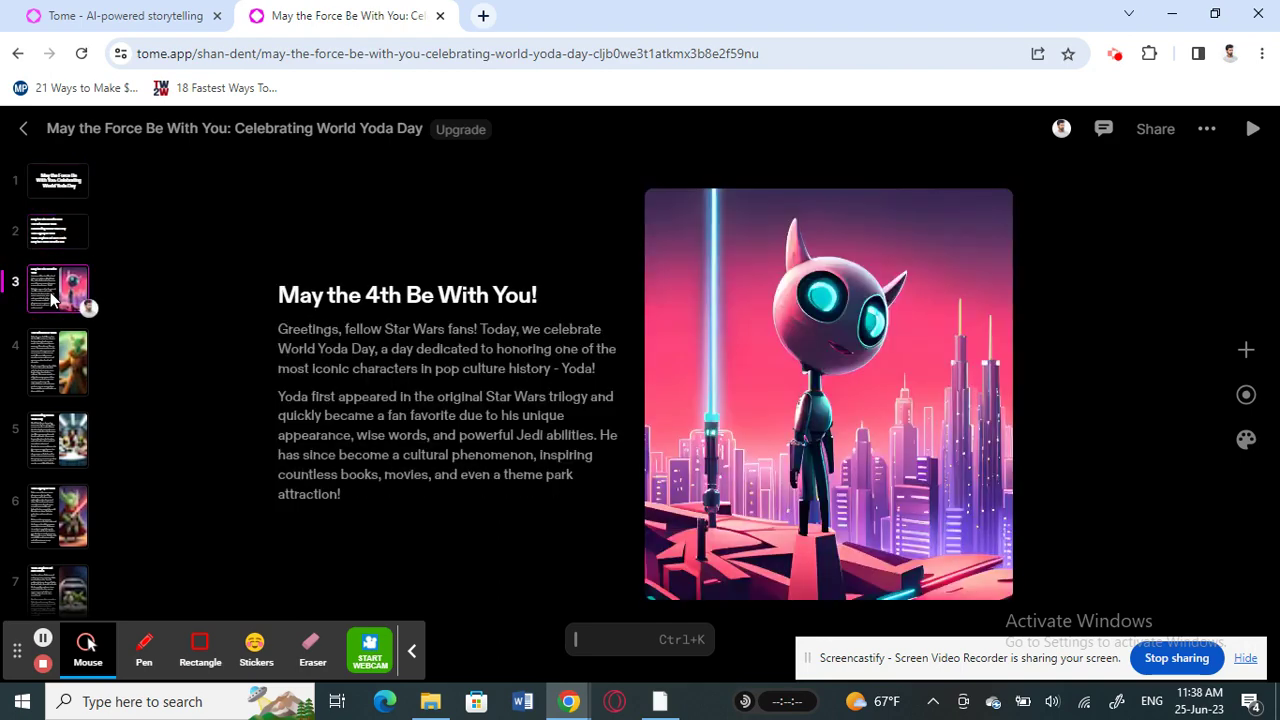
click(57, 352)
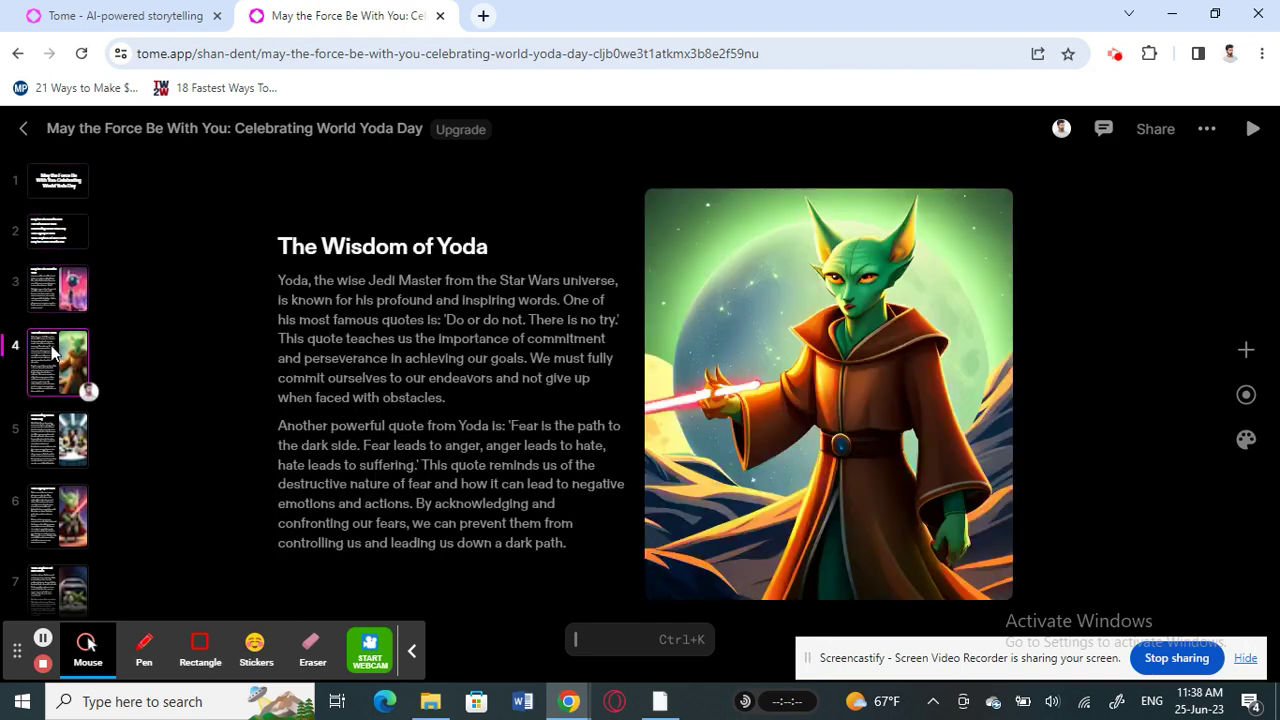
click(58, 438)
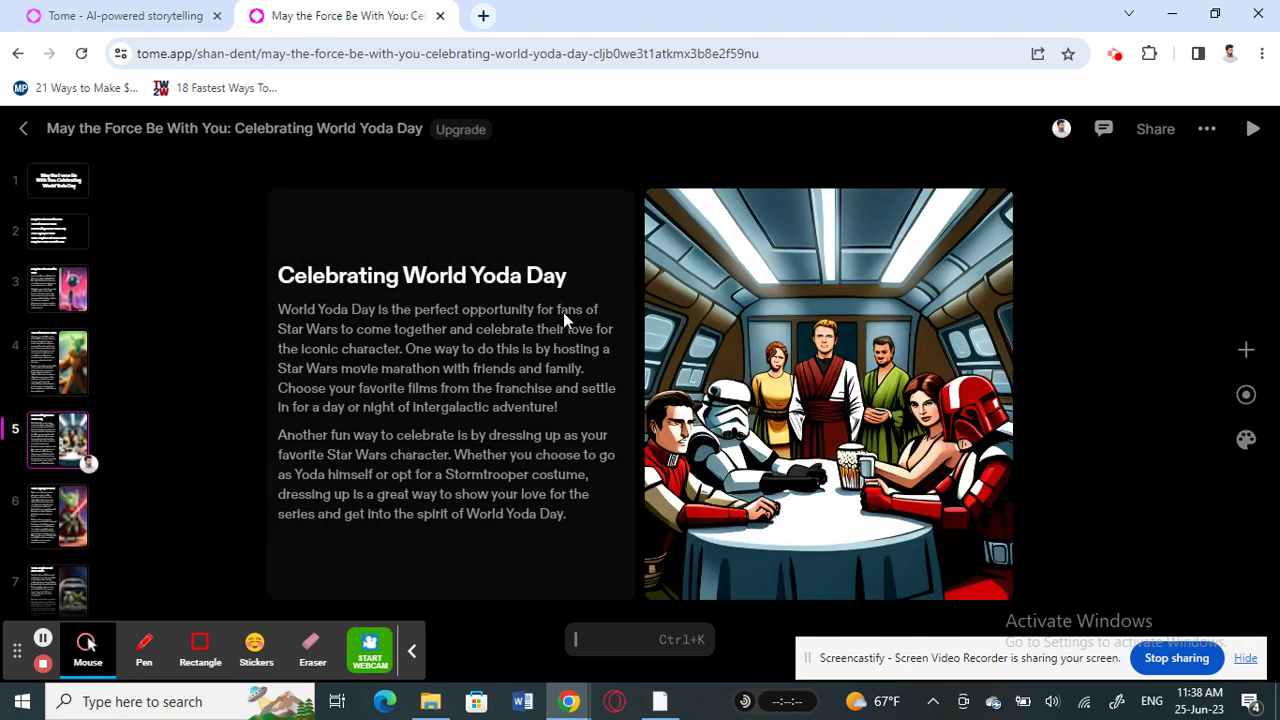
click(66, 522)
click(44, 545)
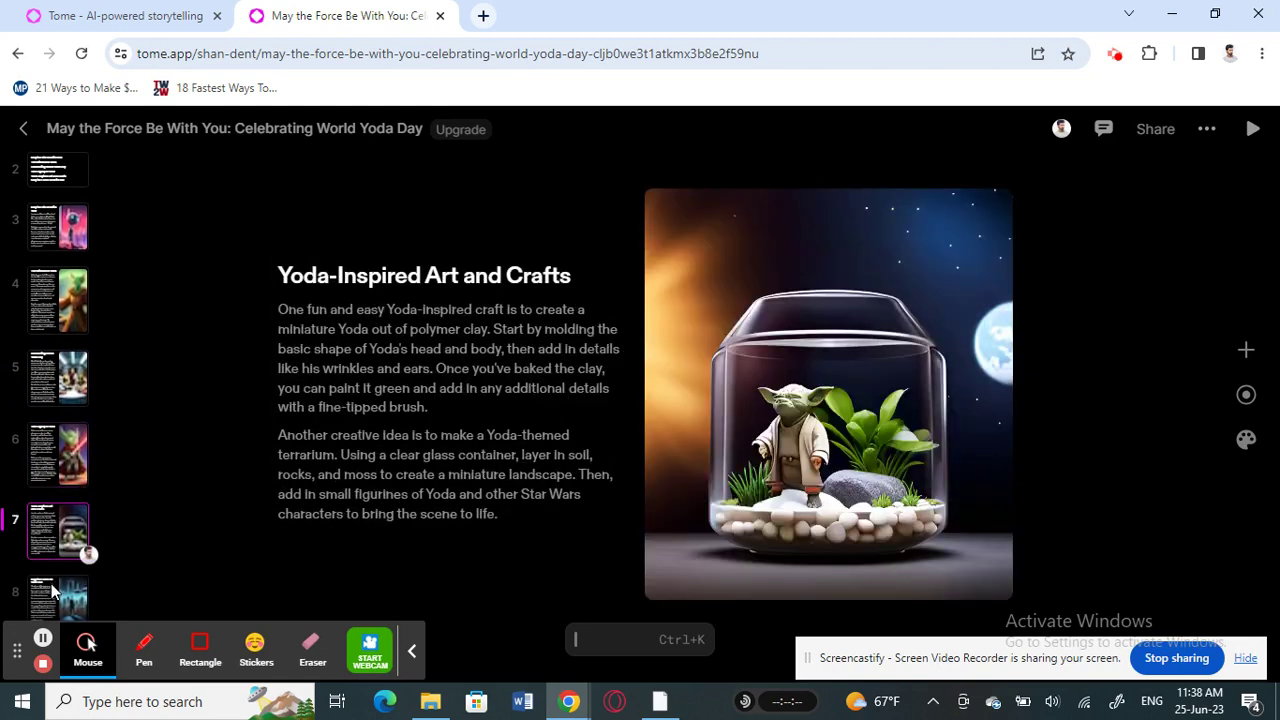
click(55, 590)
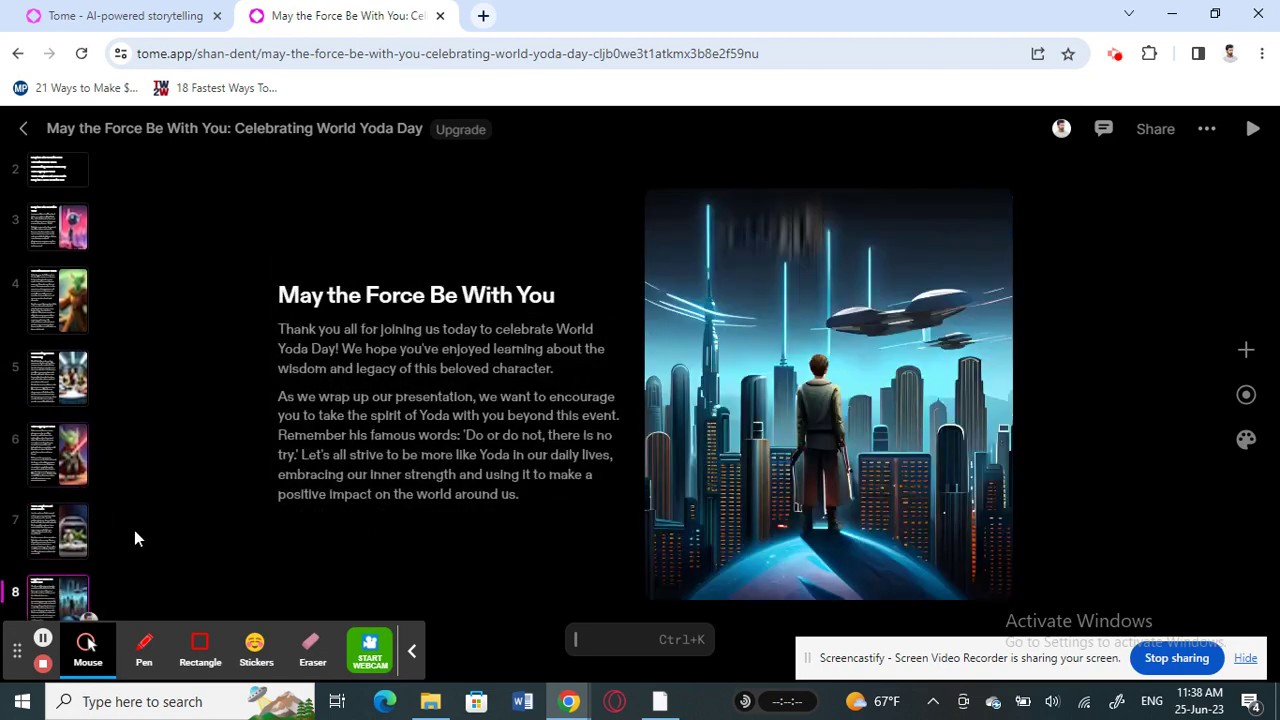
Revisit The Wisdom of Yoda slide, then the Celebrating World Yoda Day slide
scroll(56, 550, up, 3)
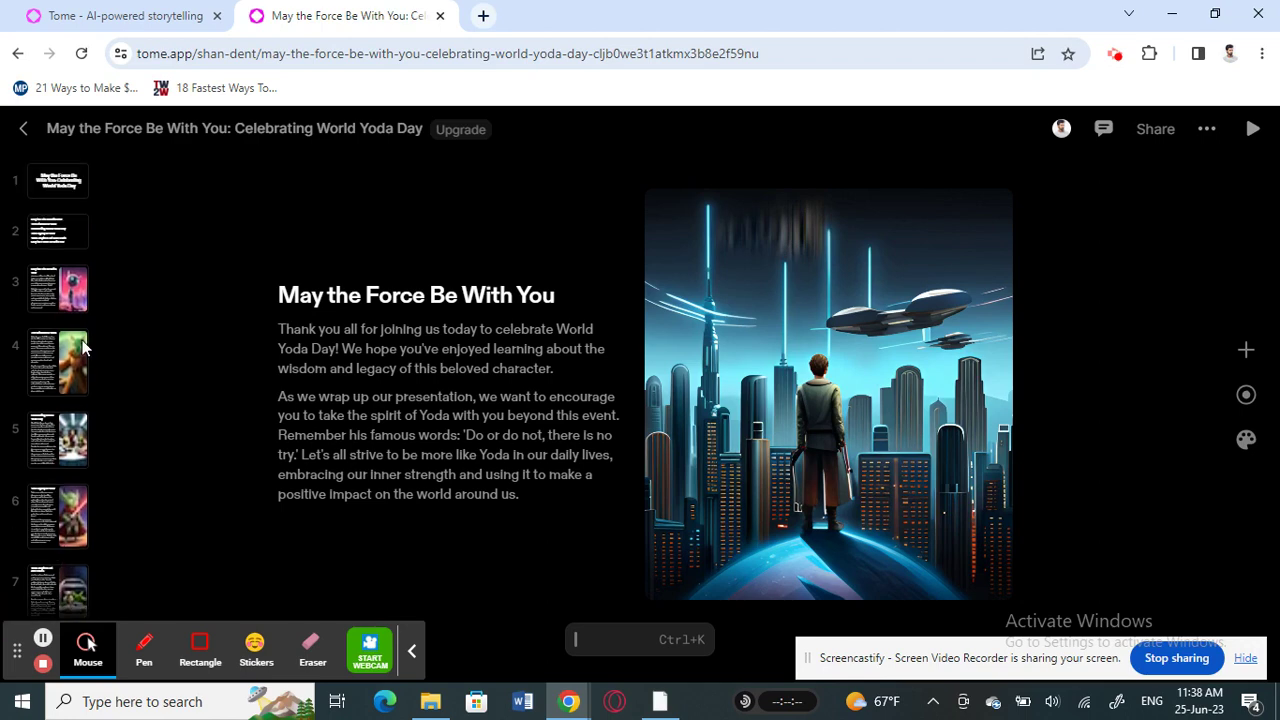
click(46, 366)
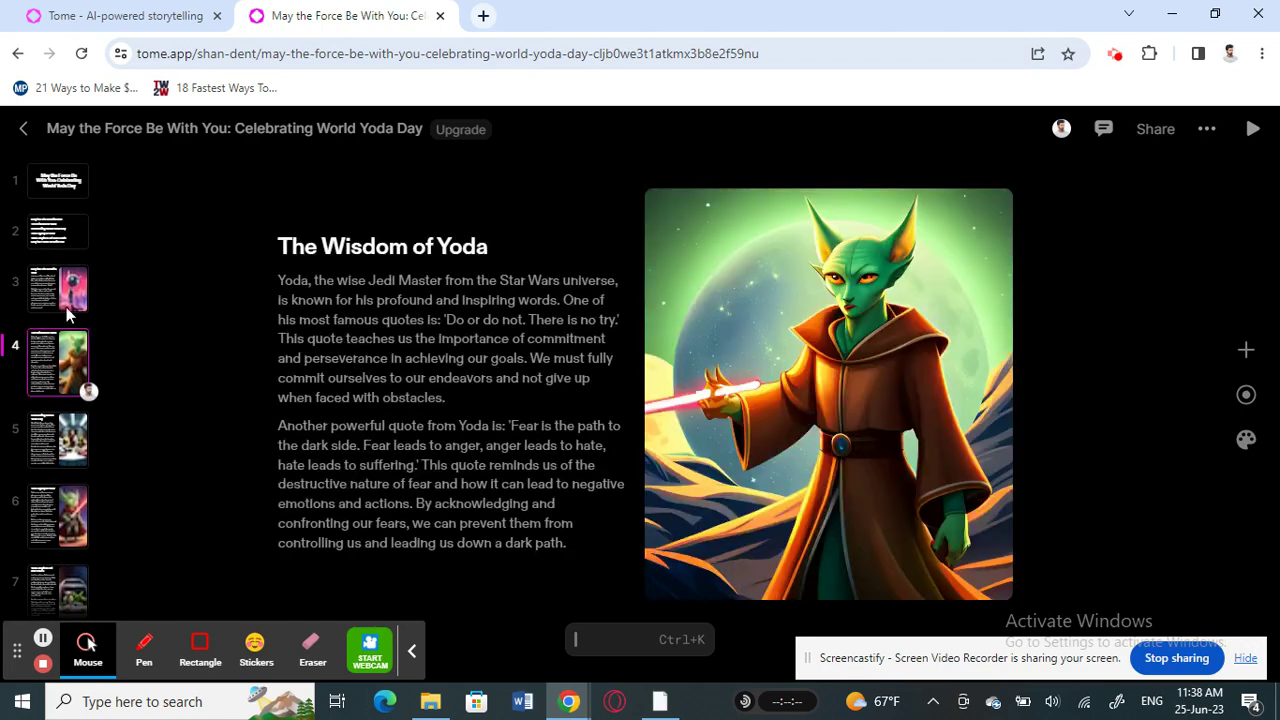
click(49, 444)
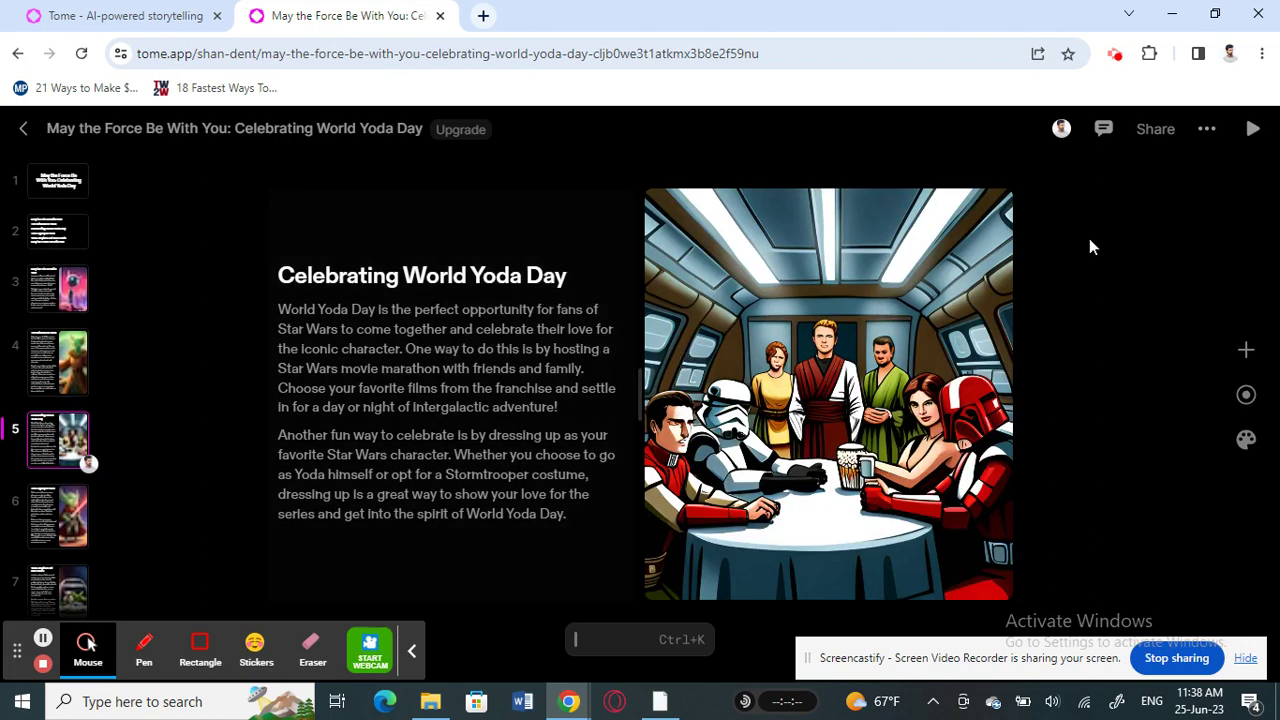
Show the Add tile panel and scroll its tile types, including Text, Image, Video, Table and Web
click(1245, 354)
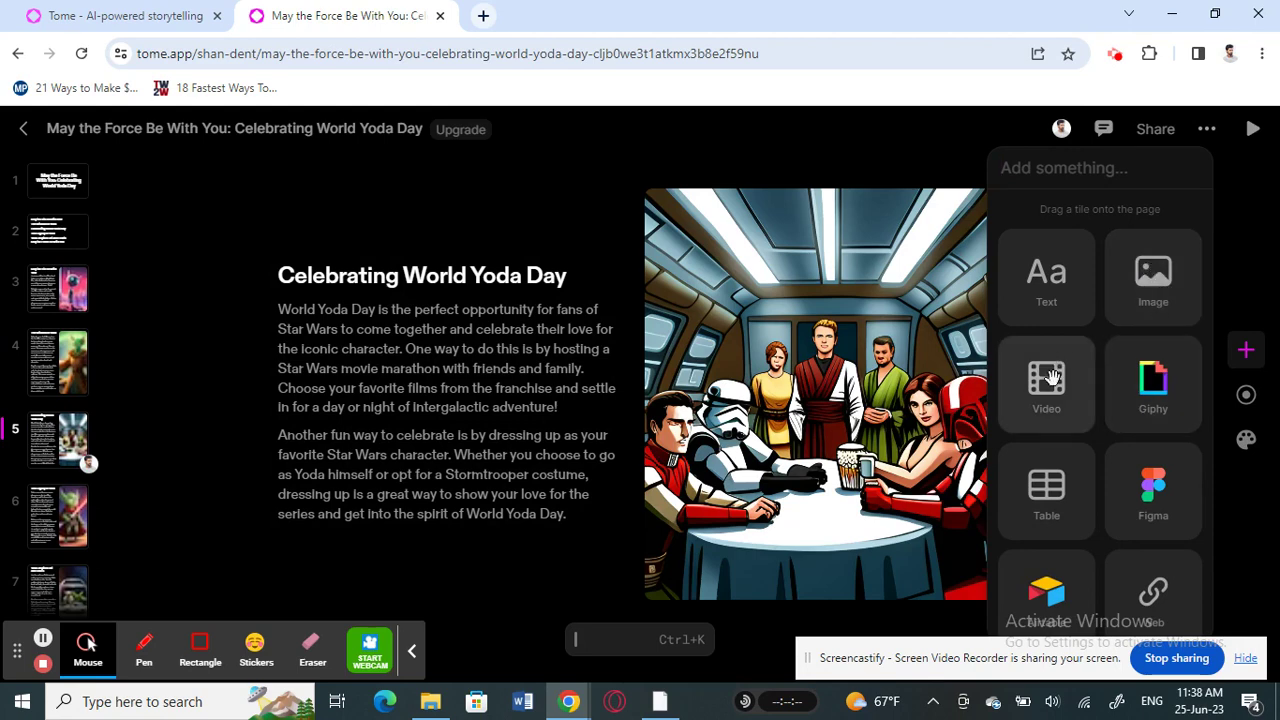
scroll(1104, 480, down, 2)
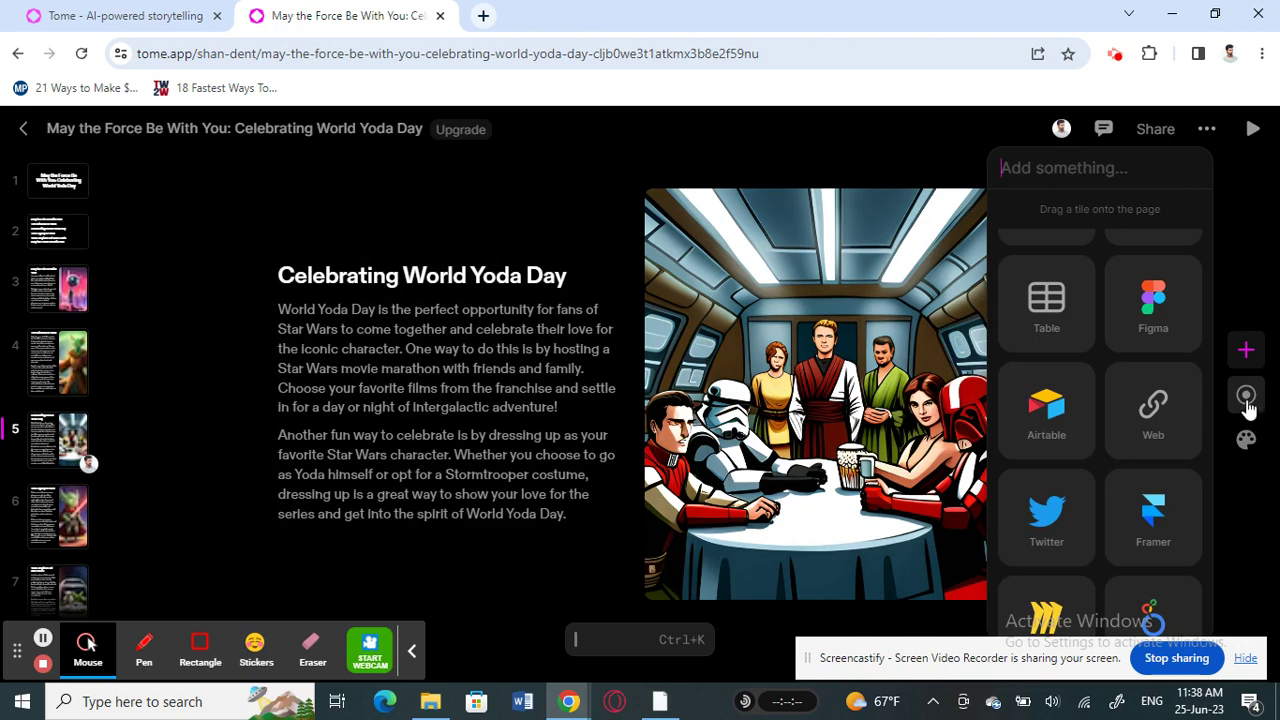
Try the Canary theme, then set the whole deck back to the Dark theme
click(1246, 440)
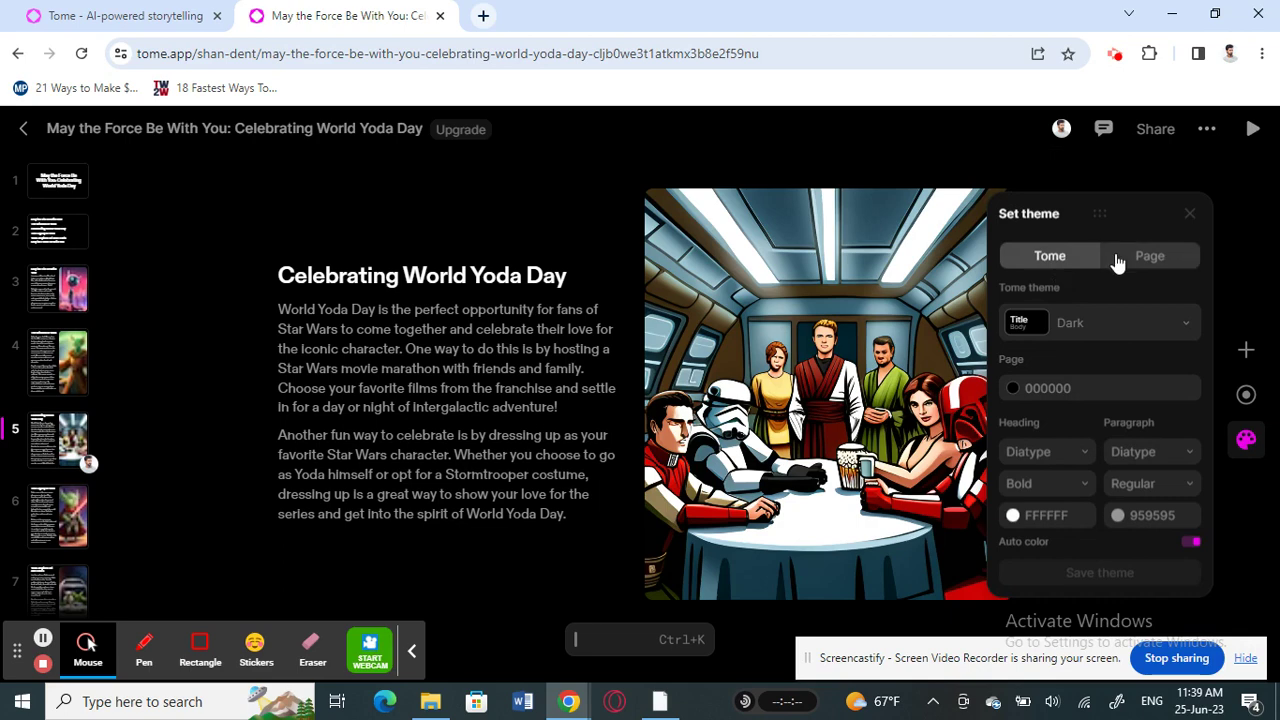
click(1077, 328)
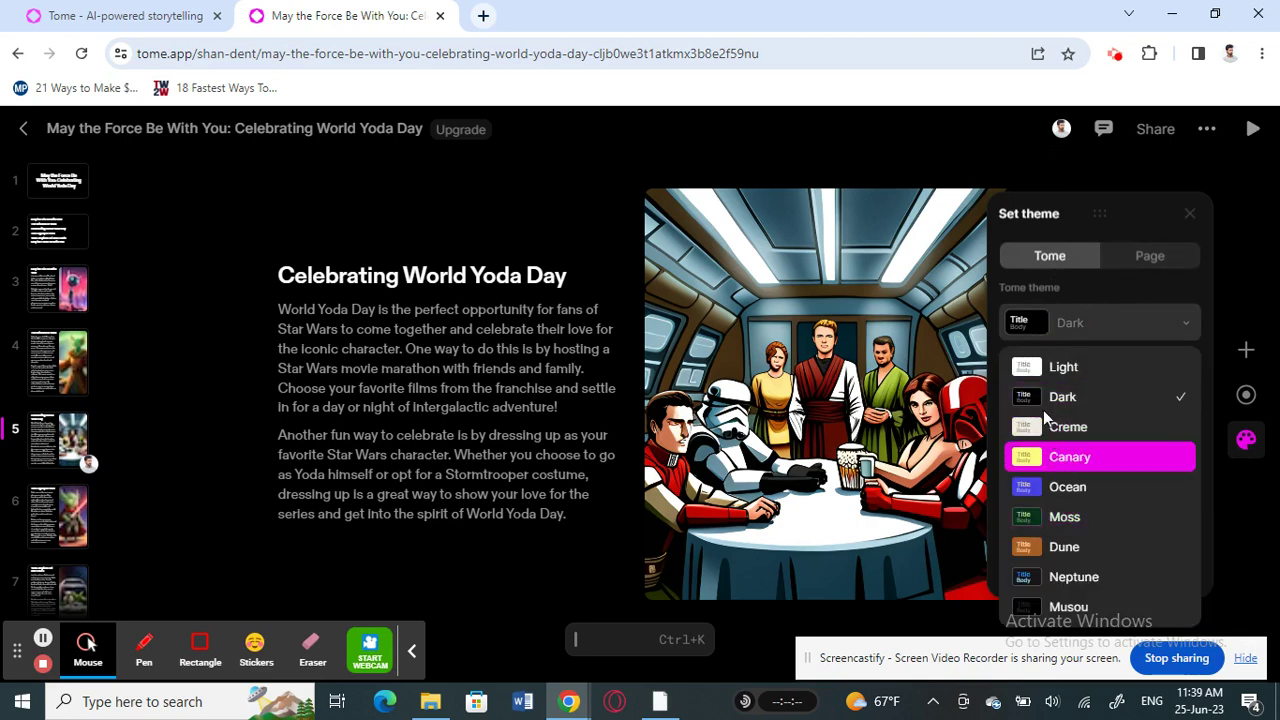
click(1062, 460)
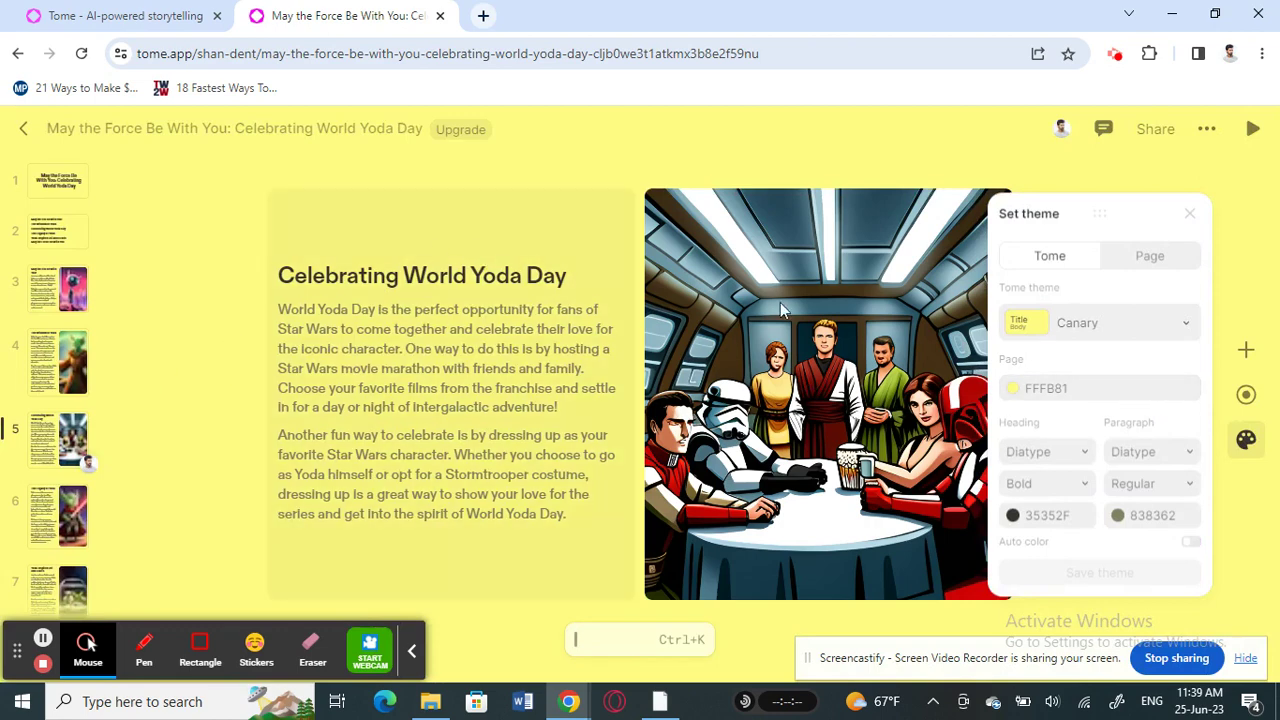
click(1062, 325)
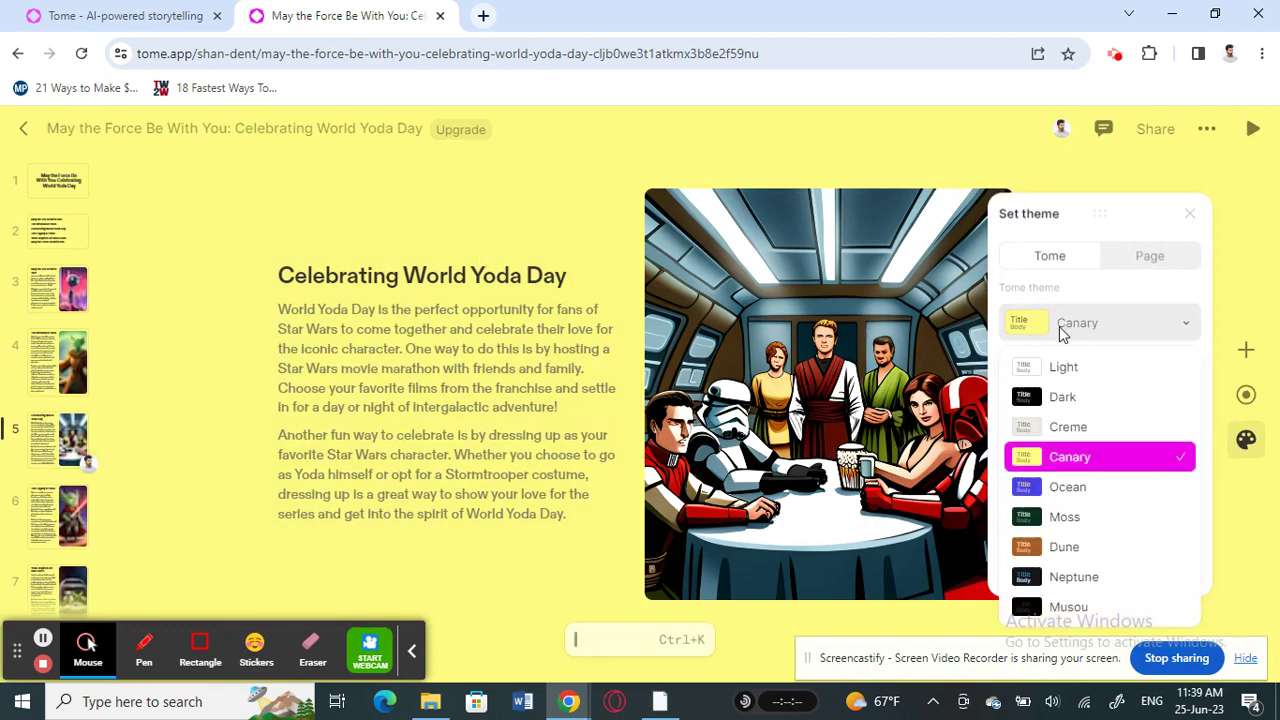
click(1045, 398)
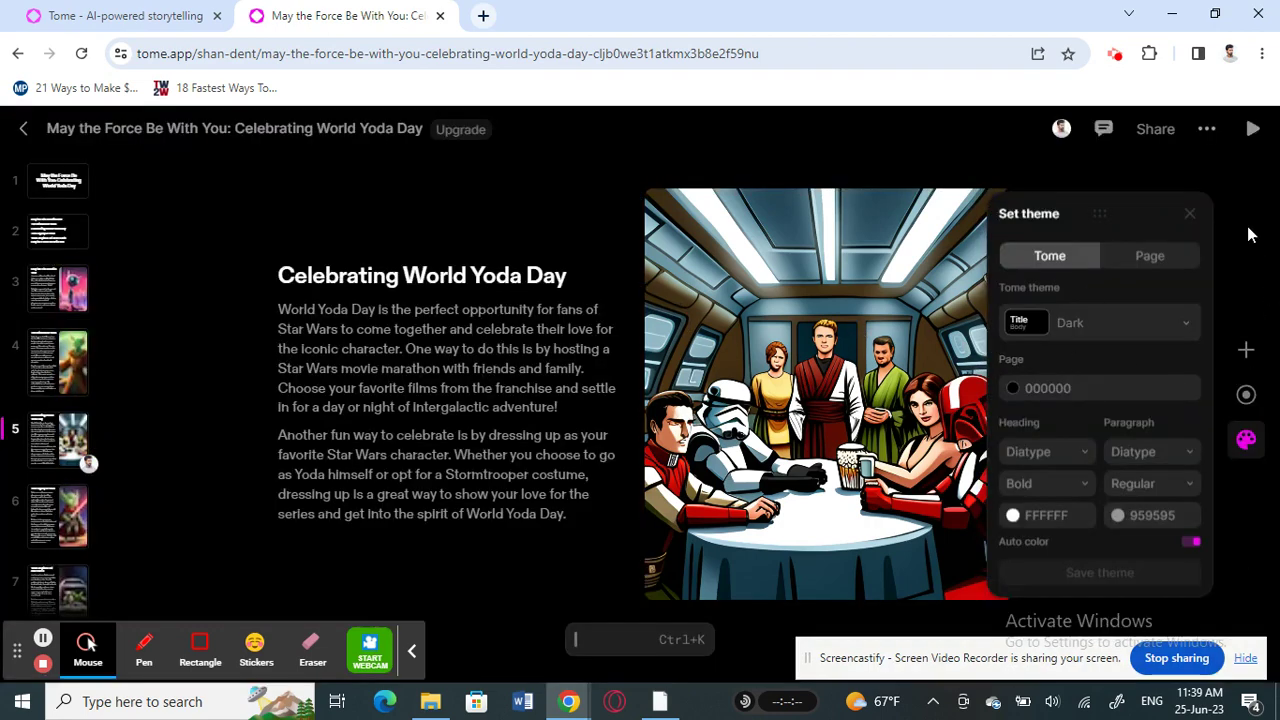
click(341, 366)
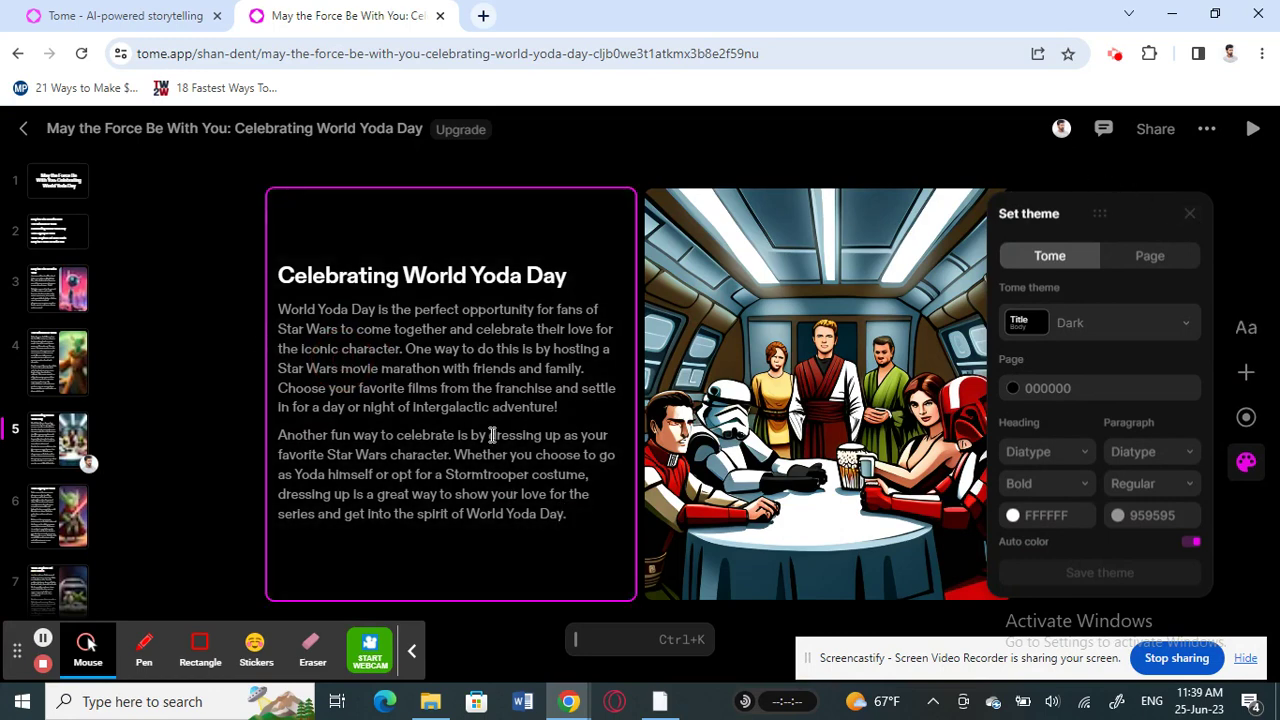
Add a test paragraph on slide 5's text card, then erase it so the text is unchanged
click(565, 514)
key(Return)
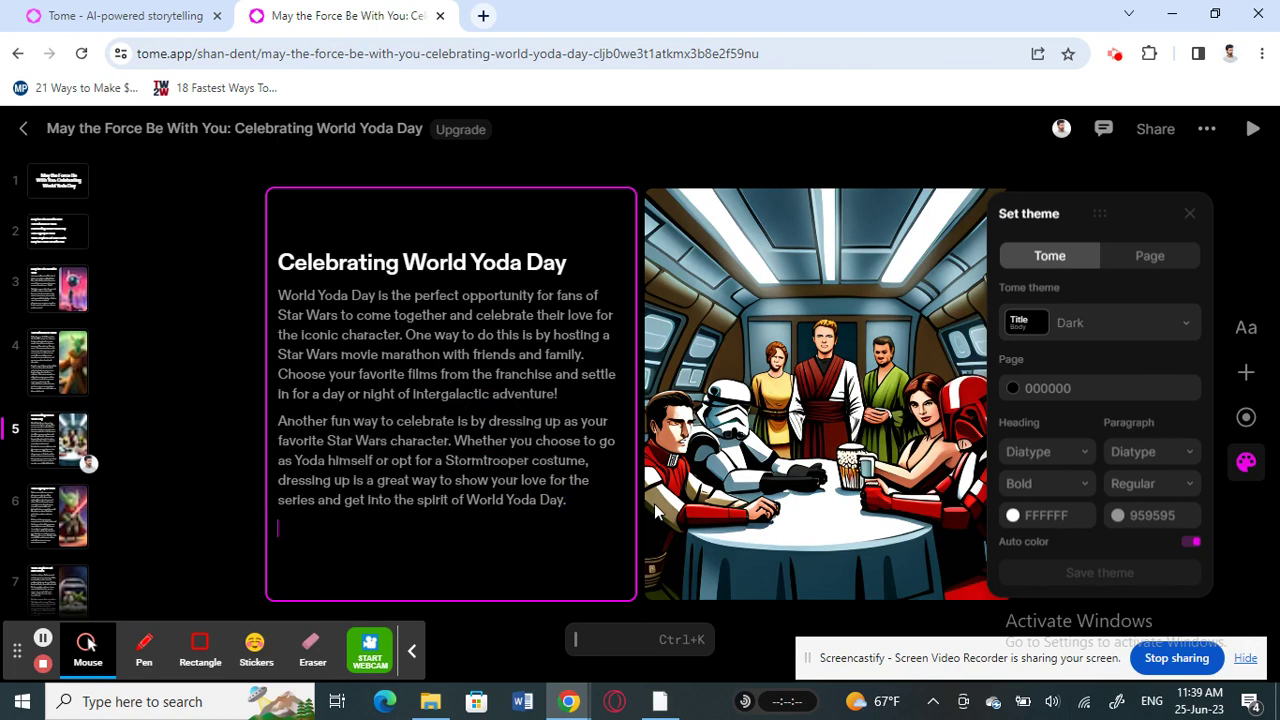
text(Any ch nages)
key(BackSpace)
key(BackSpace)
key(BackSpace)
key(BackSpace)
key(BackSpace)
key(BackSpace)
key(BackSpace)
key(BackSpace)
key(BackSpace)
key(BackSpace)
key(BackSpace)
key(BackSpace)
Go to slide 8, 'May the Force Be With You', and dismiss the slide context menus
scroll(63, 491, down, 1)
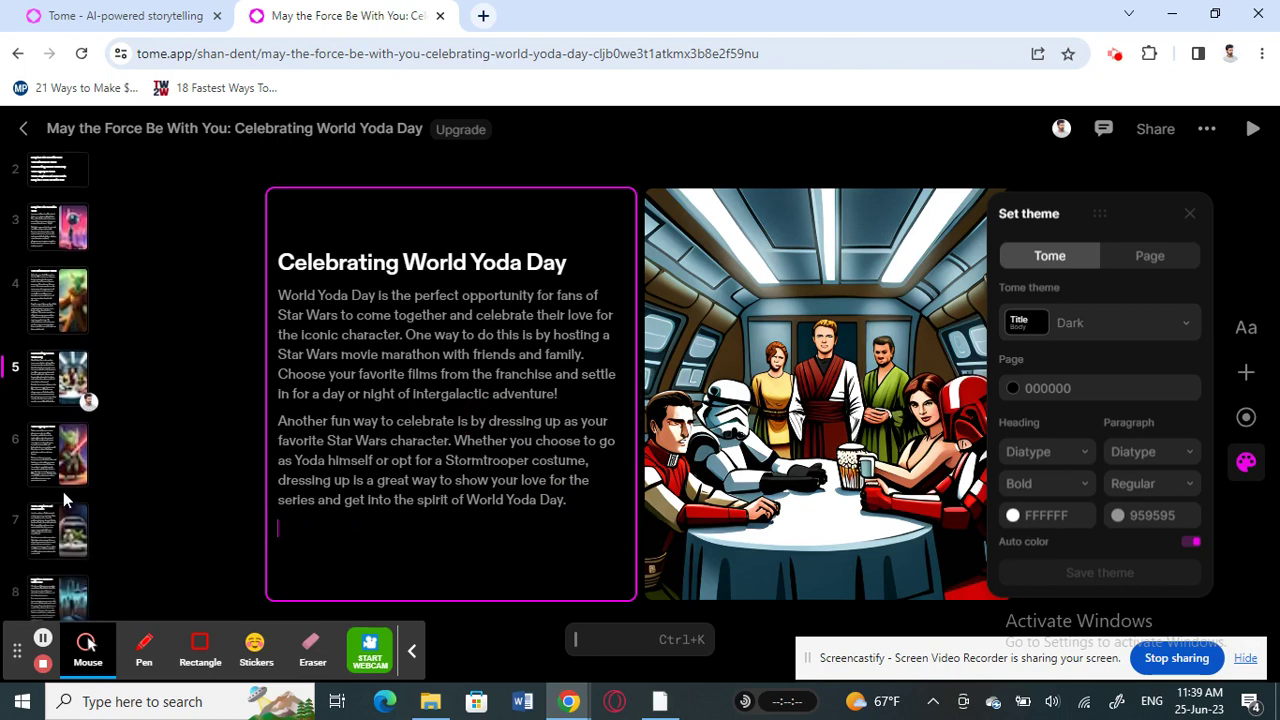
click(54, 592)
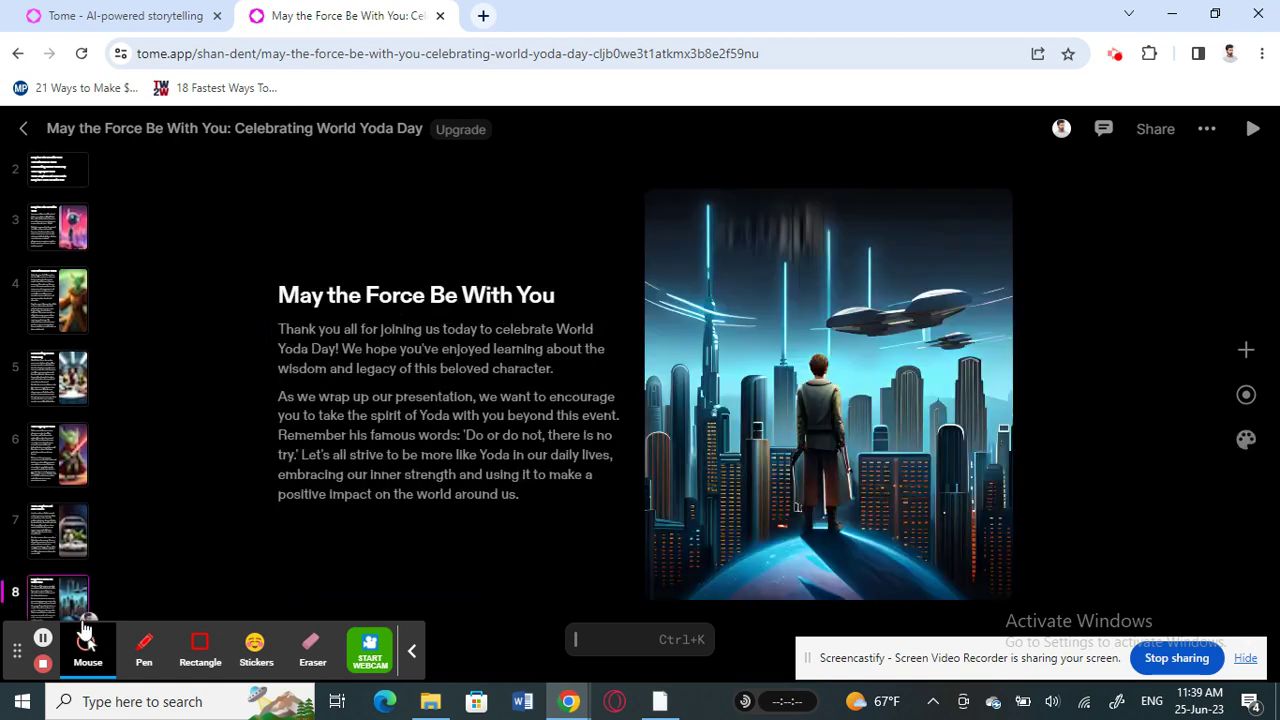
right_click(69, 597)
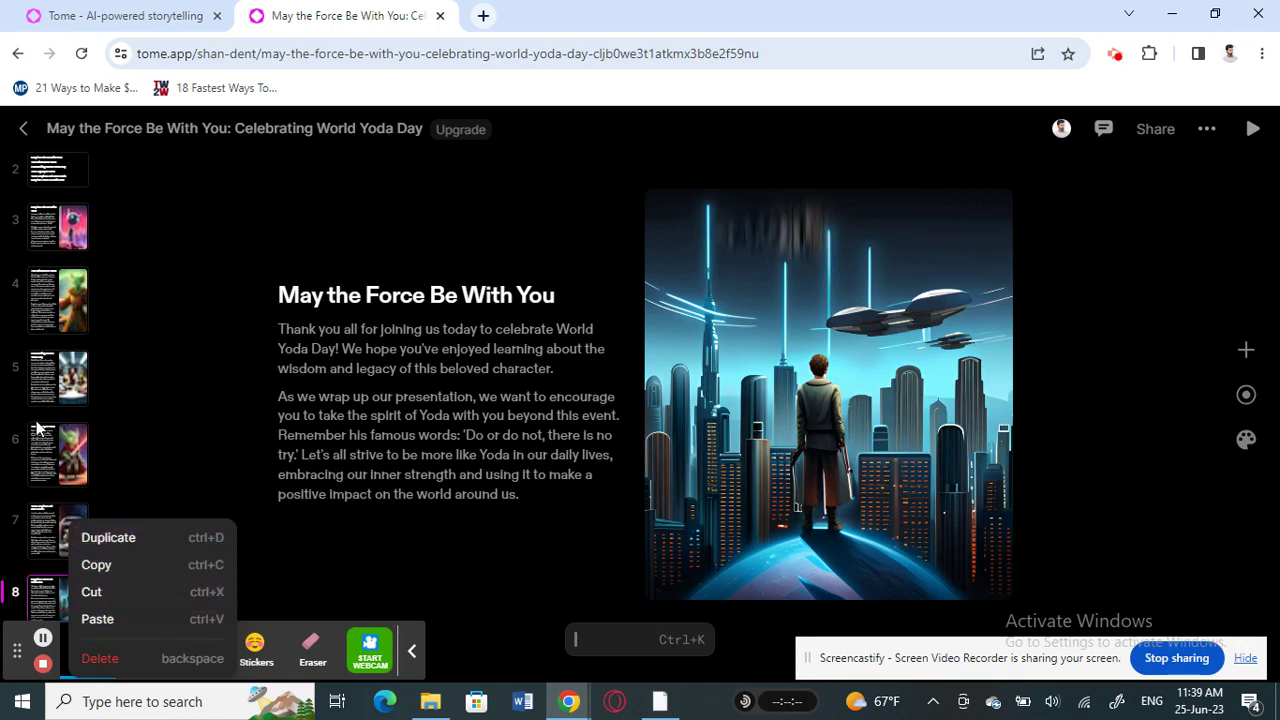
right_click(59, 378)
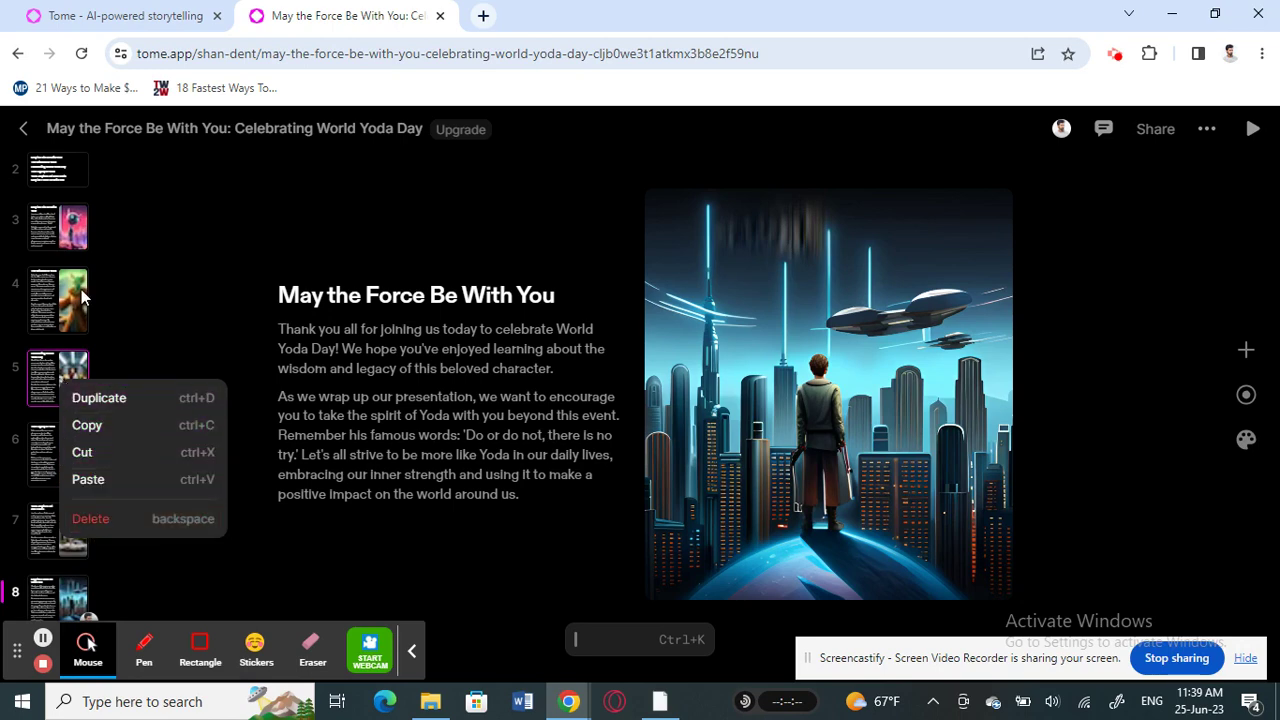
click(142, 297)
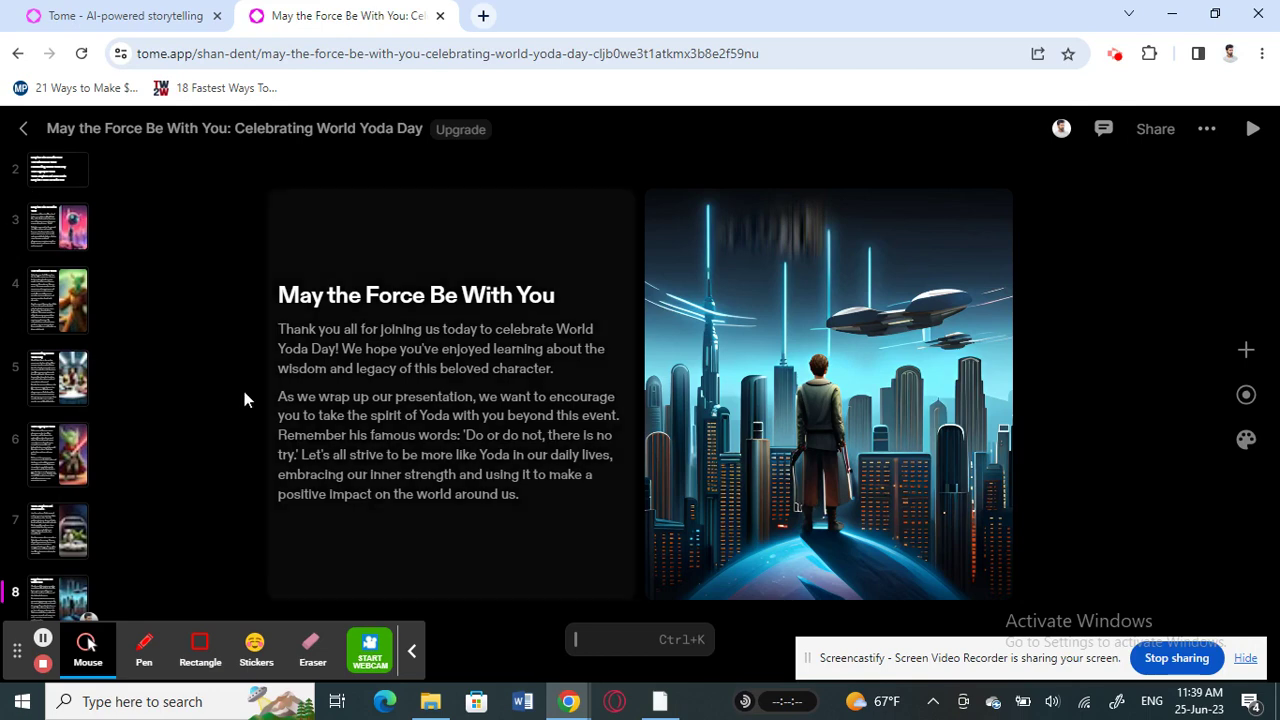
click(1246, 356)
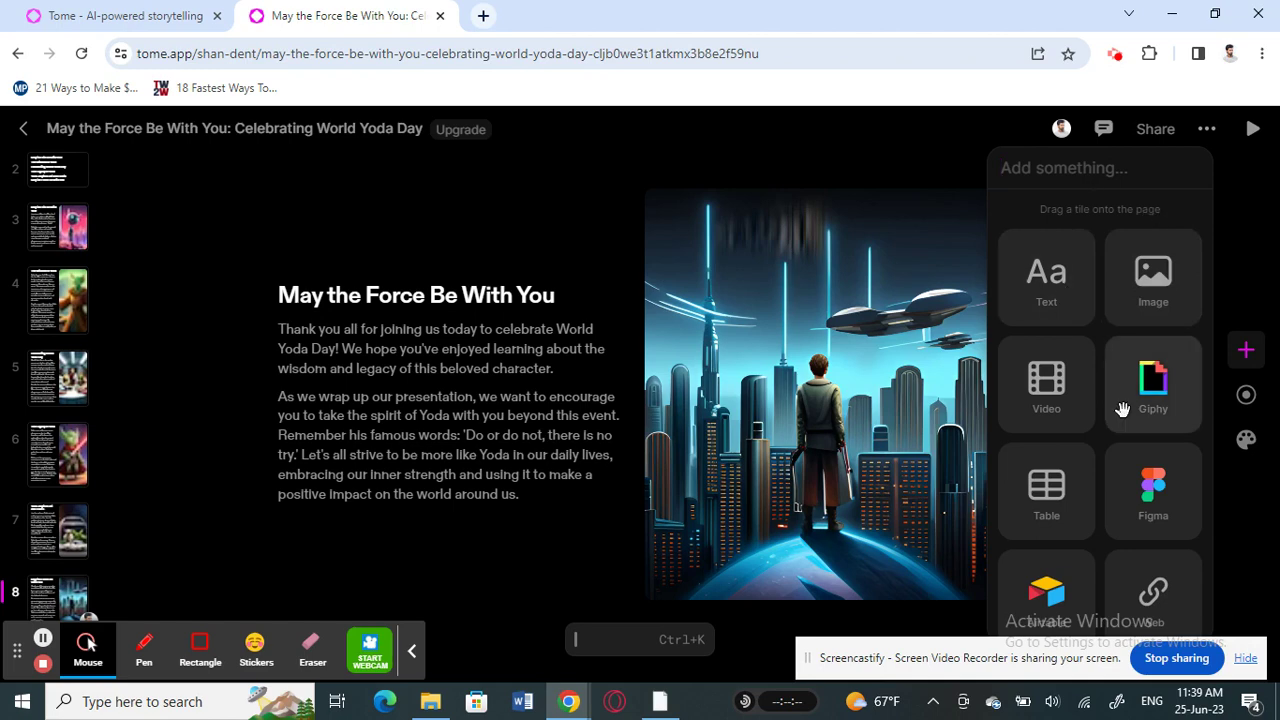
click(257, 533)
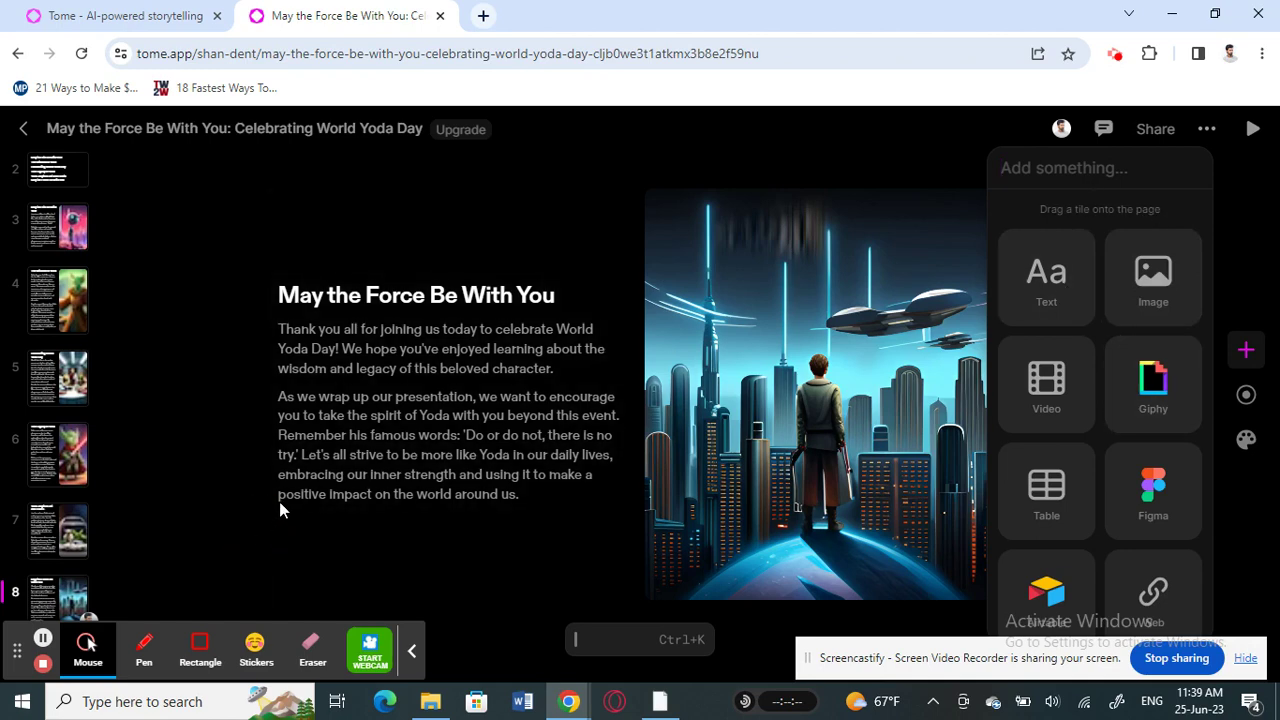
click(411, 651)
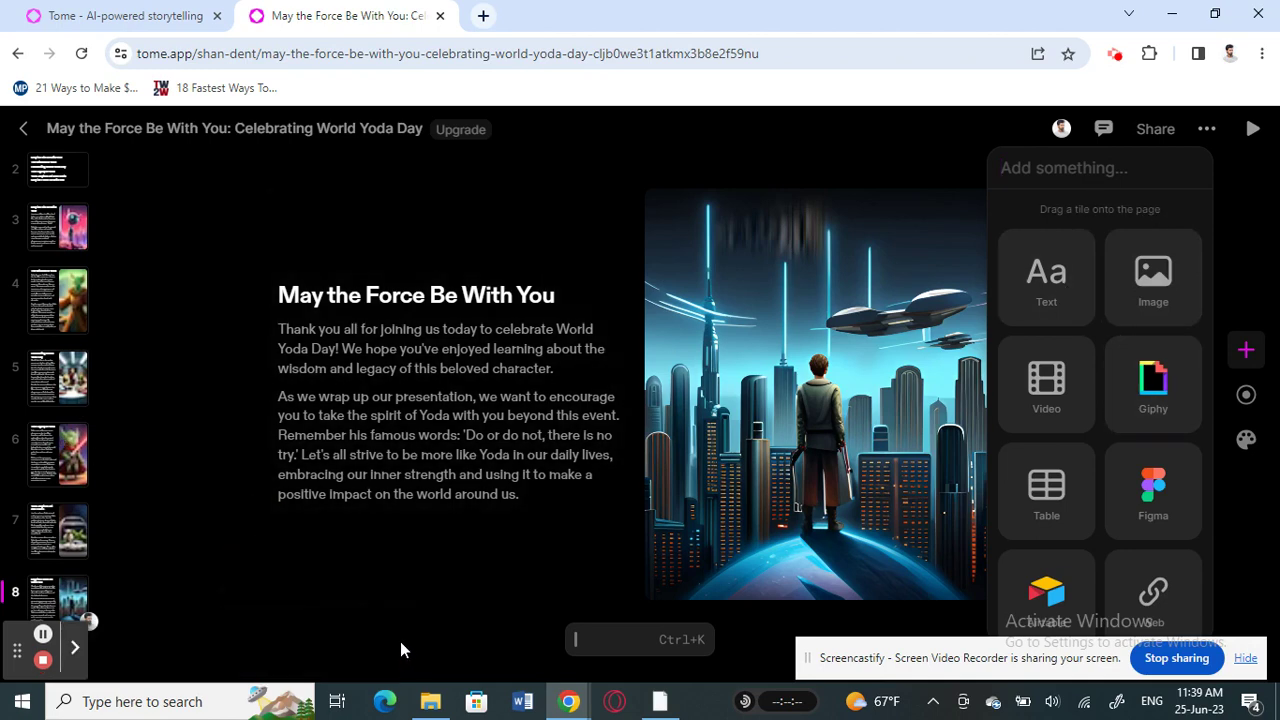
drag(17, 651, 262, 666)
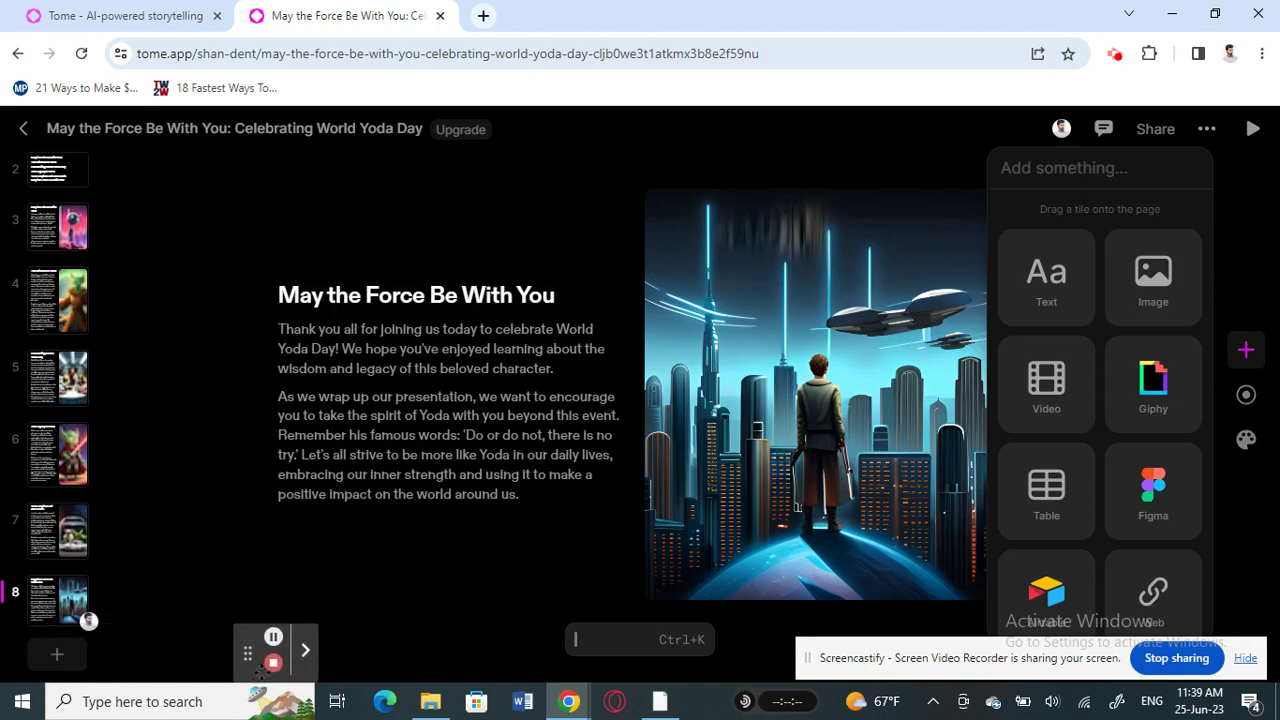
click(57, 658)
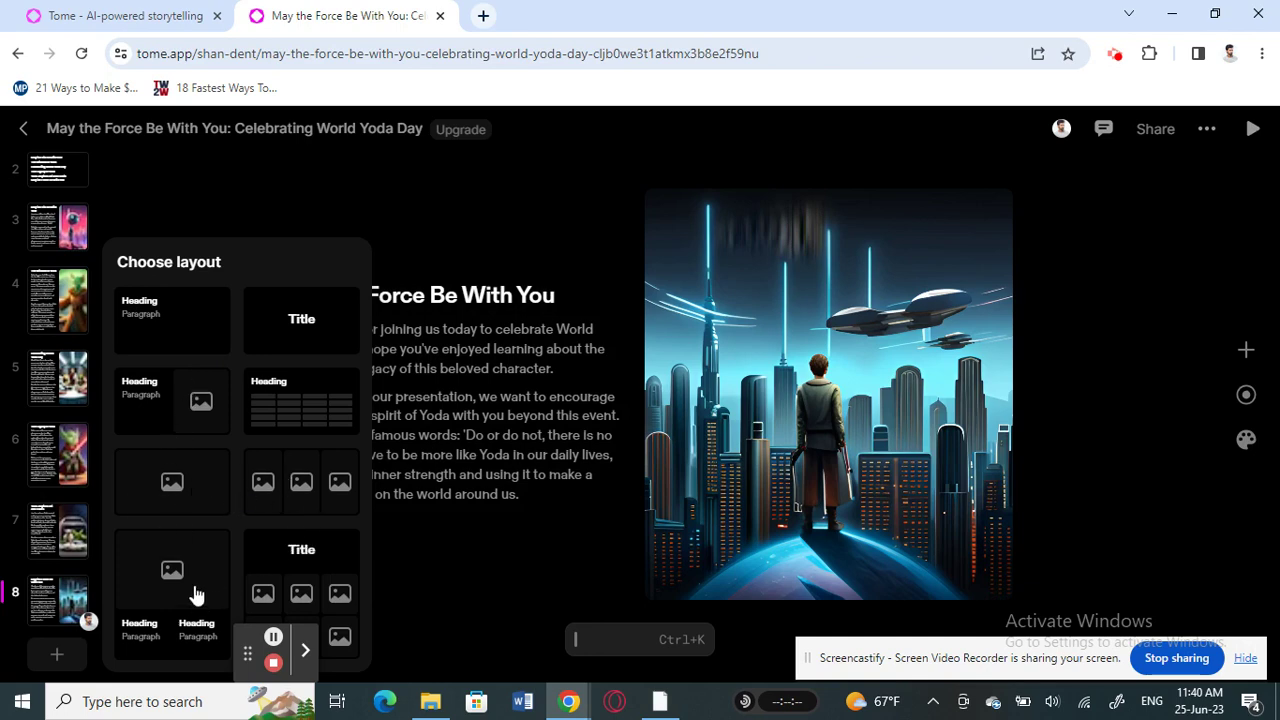
click(437, 624)
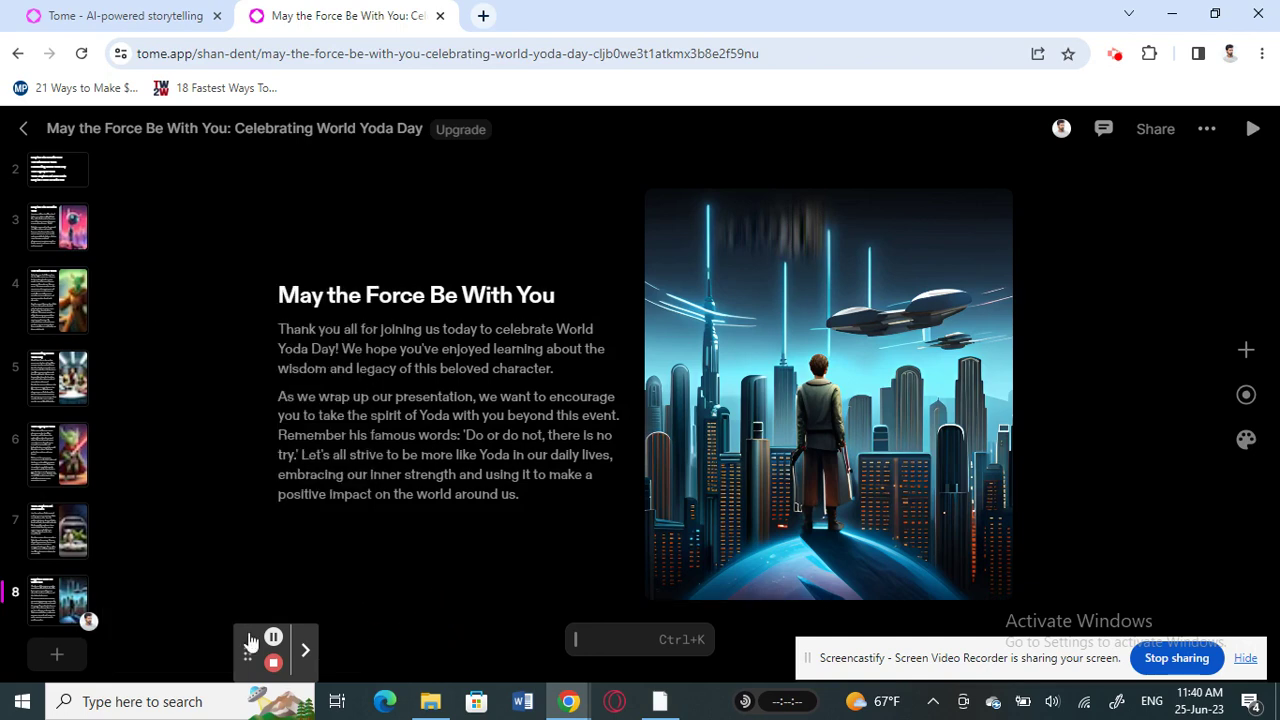
scroll(88, 355, up, 2)
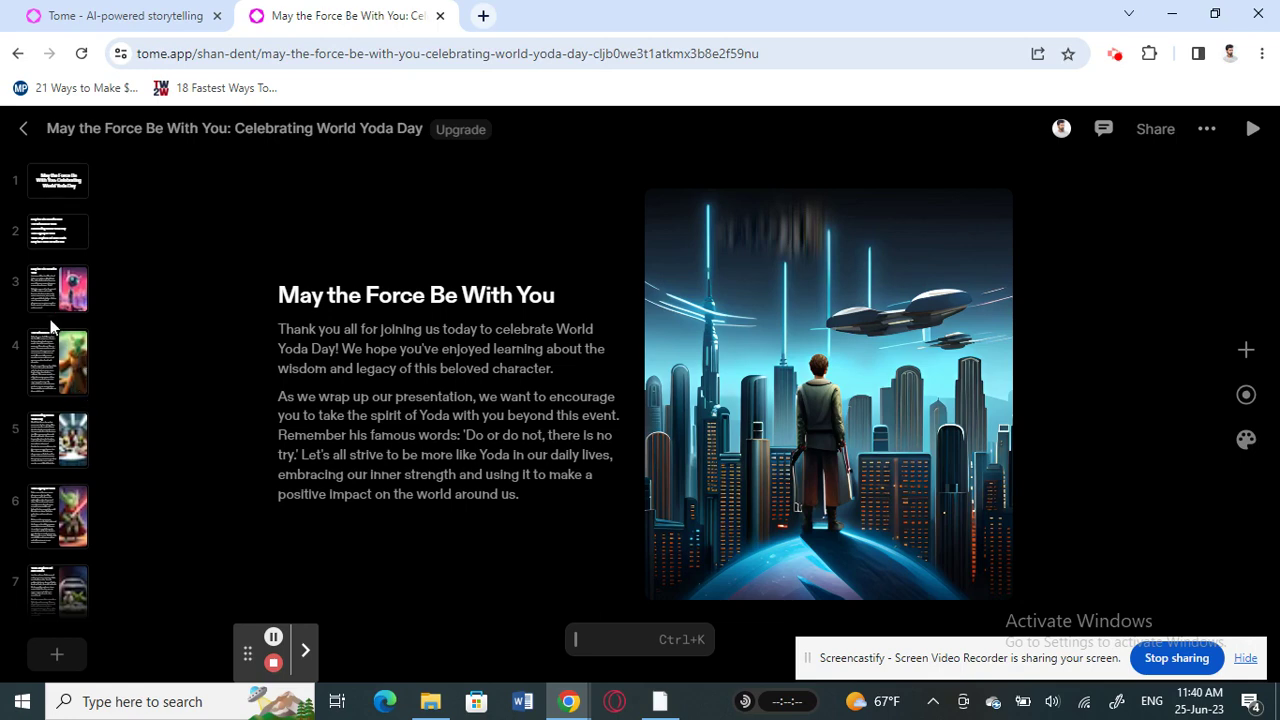
scroll(50, 325, down, 1)
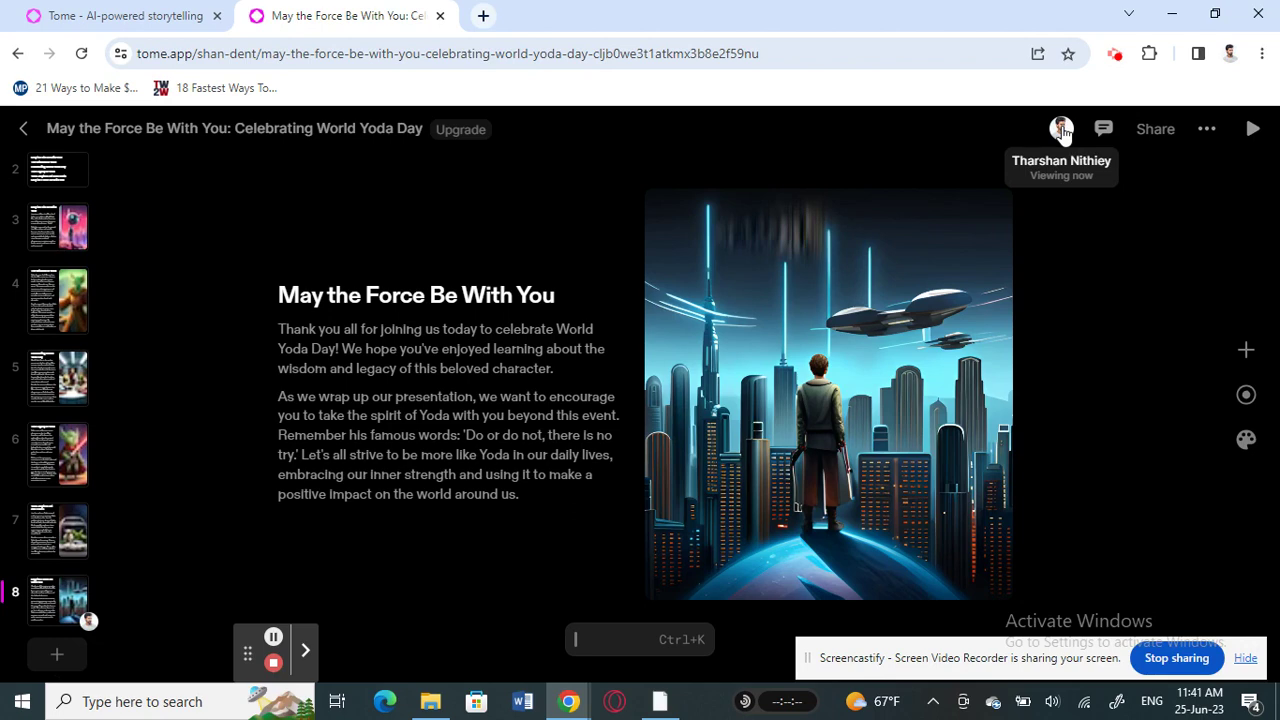
Check and close the Comments and Share panels, then show the ... menu with Duplicate, Rename, Export to PDF
click(1104, 130)
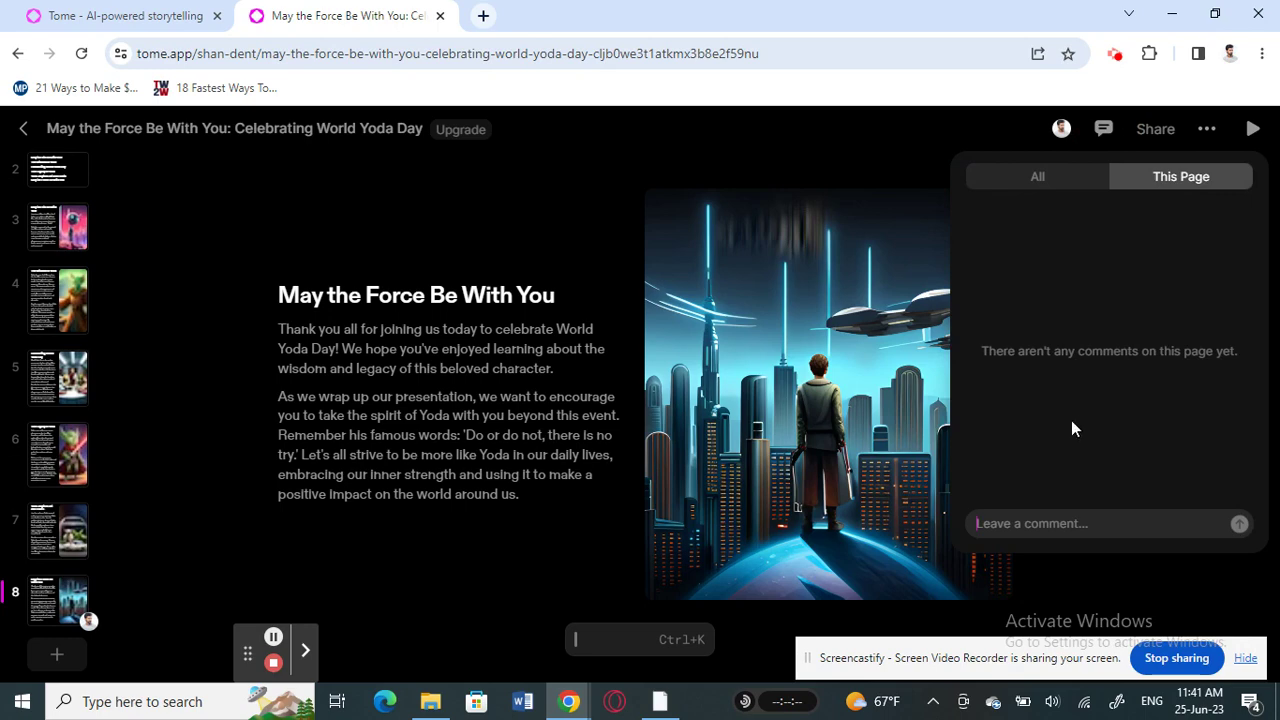
click(987, 130)
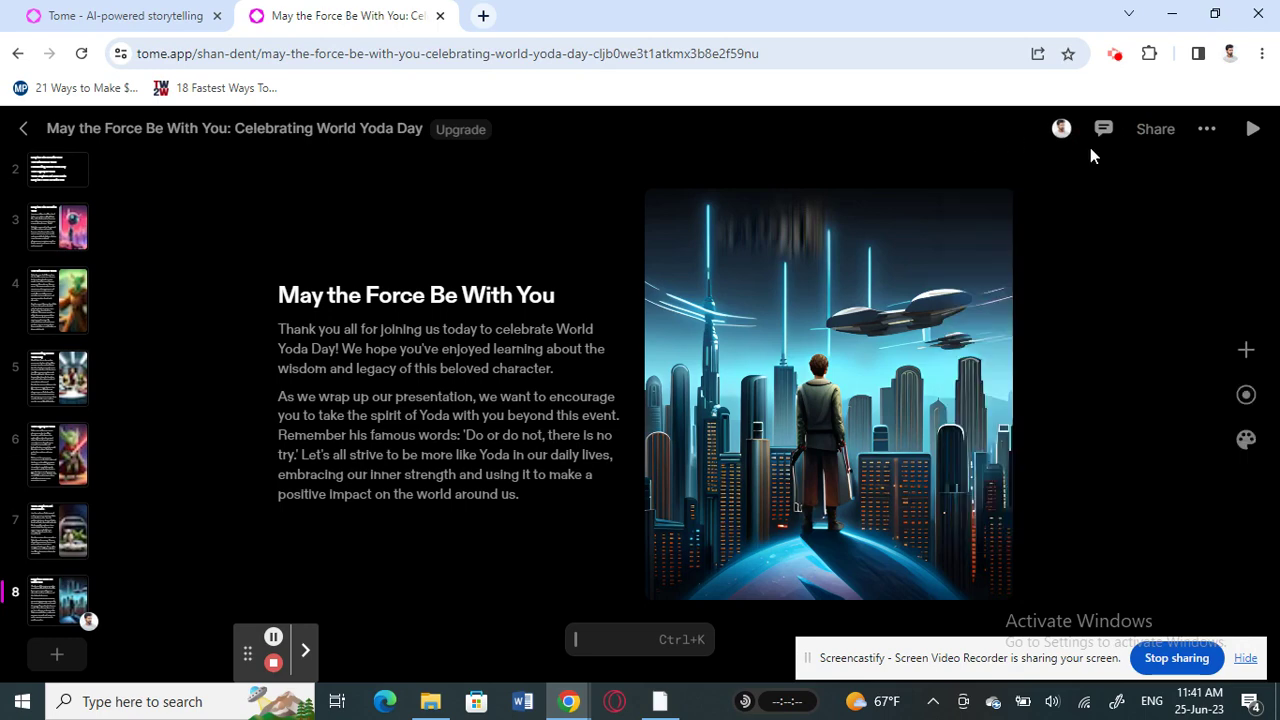
click(1148, 140)
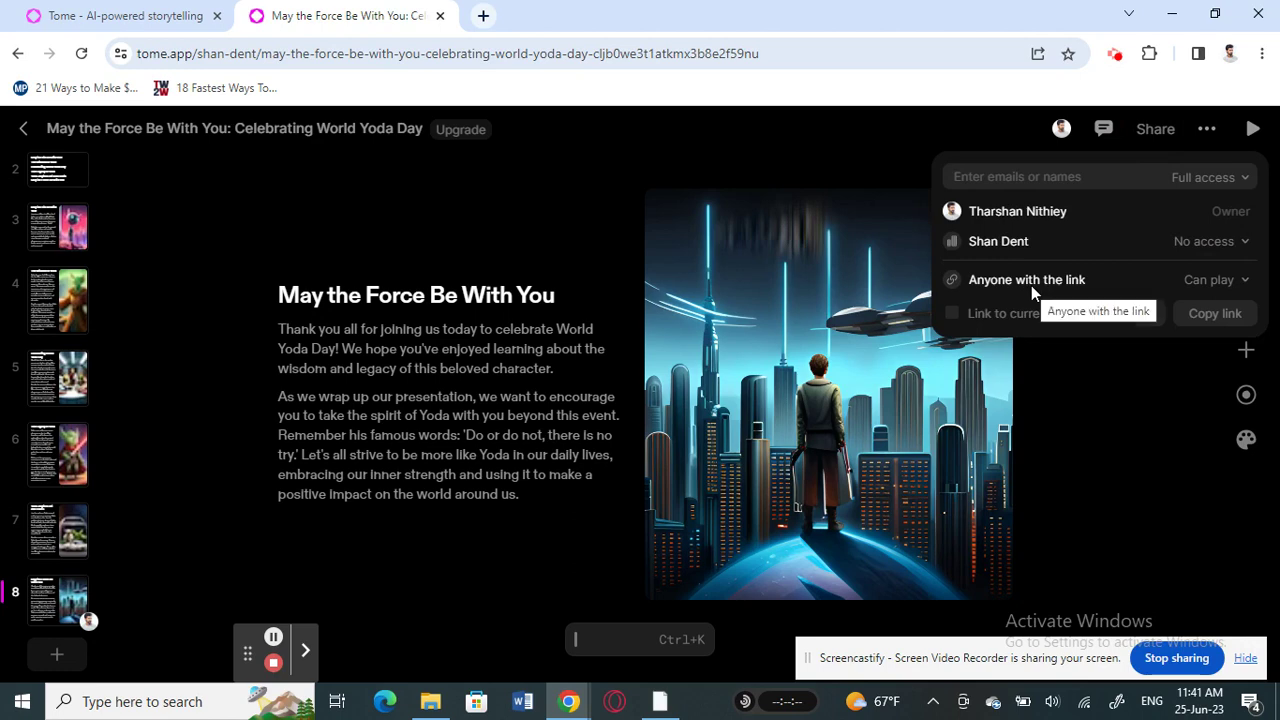
click(897, 135)
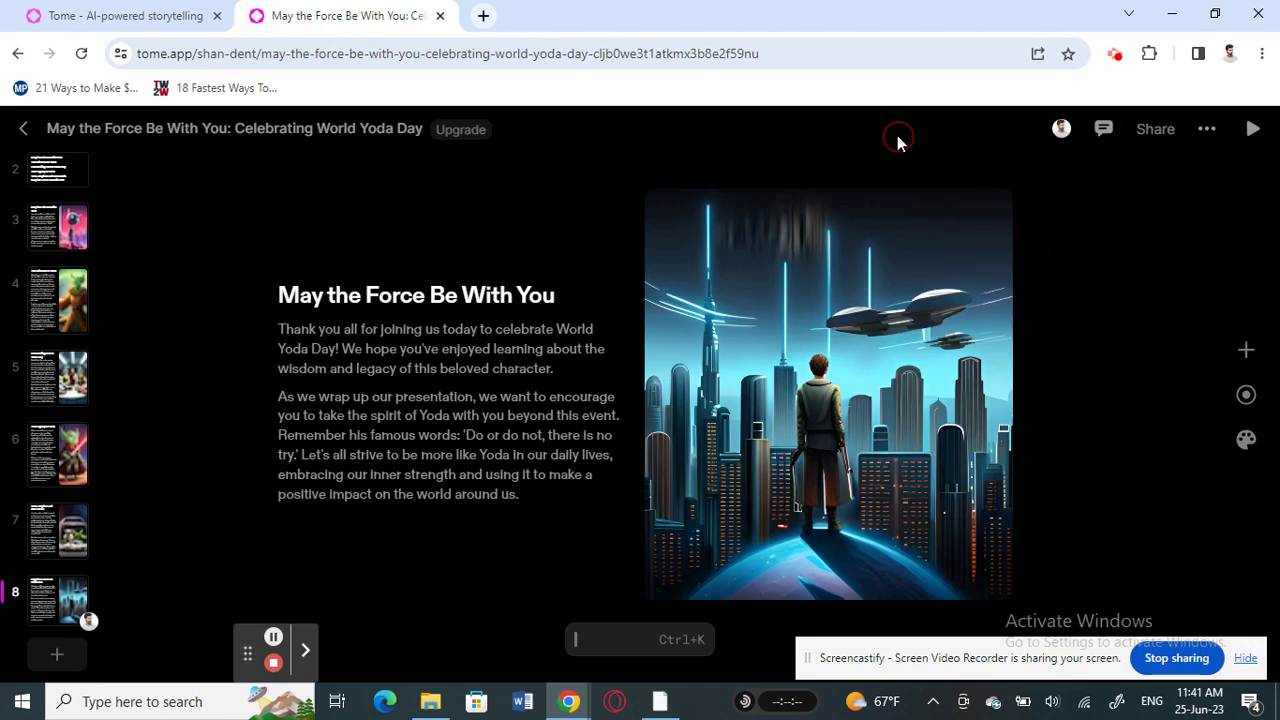
click(1205, 136)
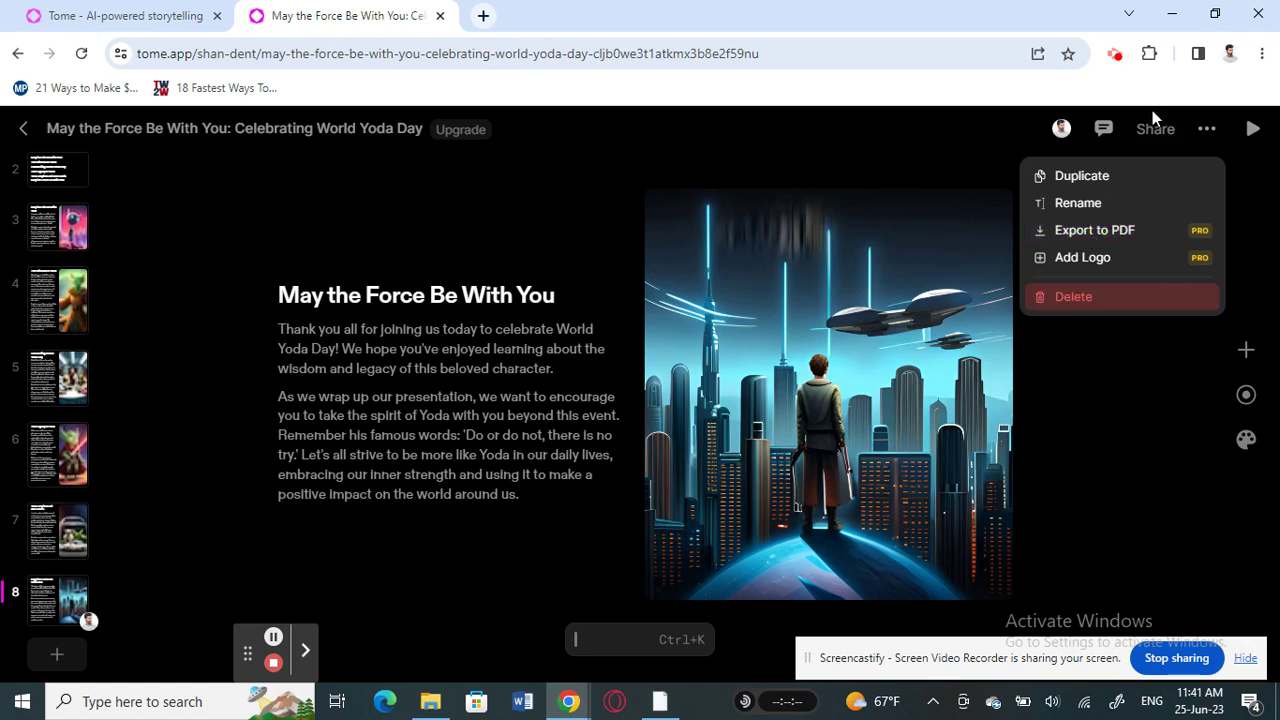
Dismiss the ... menu so the final 'Do or do not' slide stays in view
click(1018, 125)
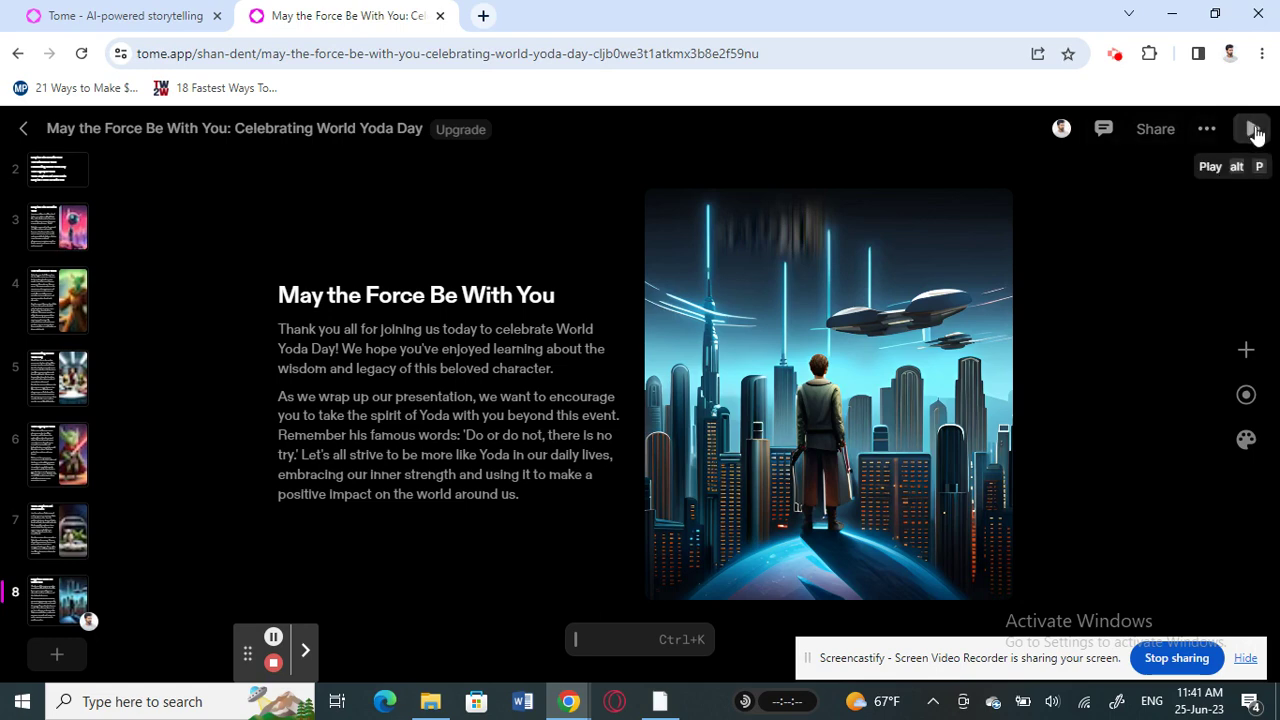